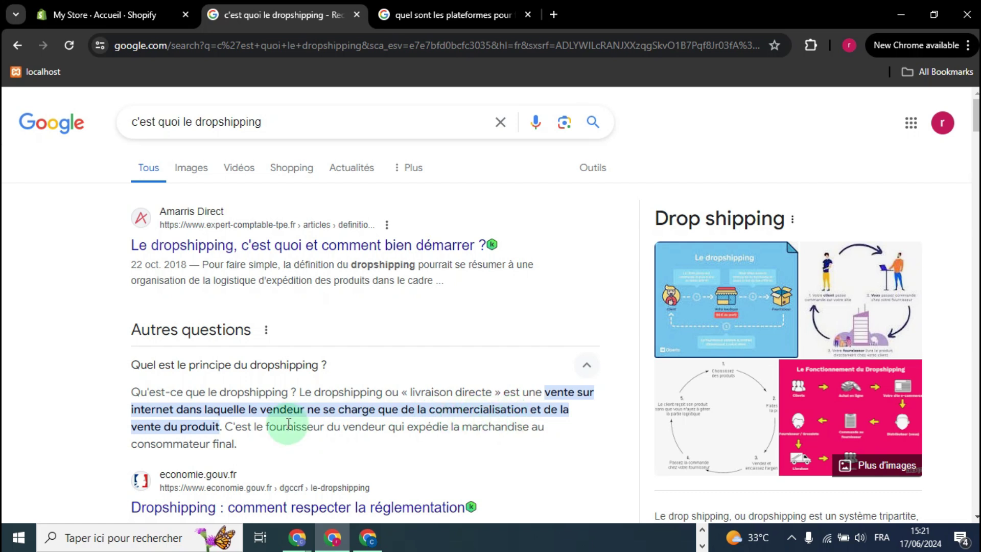
- Read the definition under "Quel est le principe du dropshipping ?" and examine the search results on platforms for dropshipping
left_click_drag(221, 427, 545, 439)
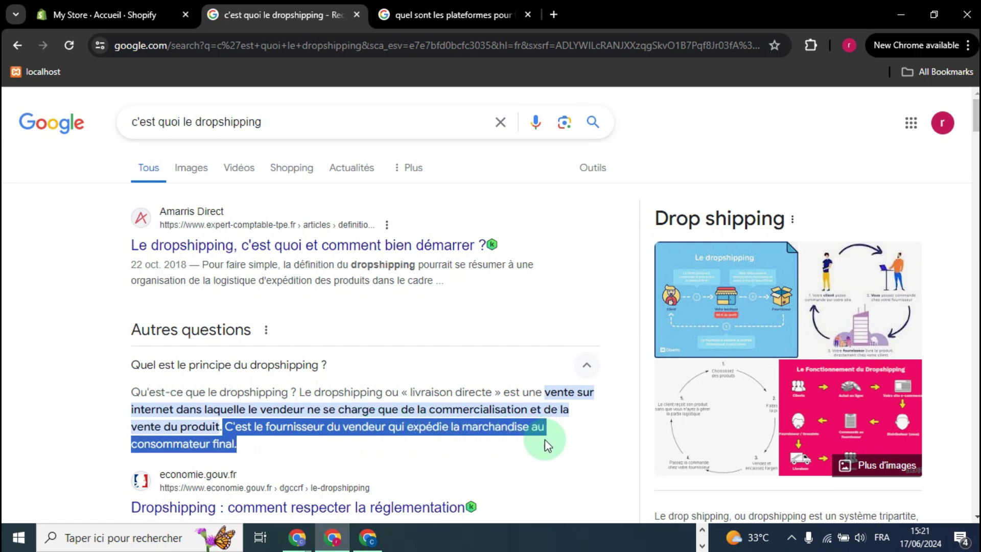
left_click(580, 431)
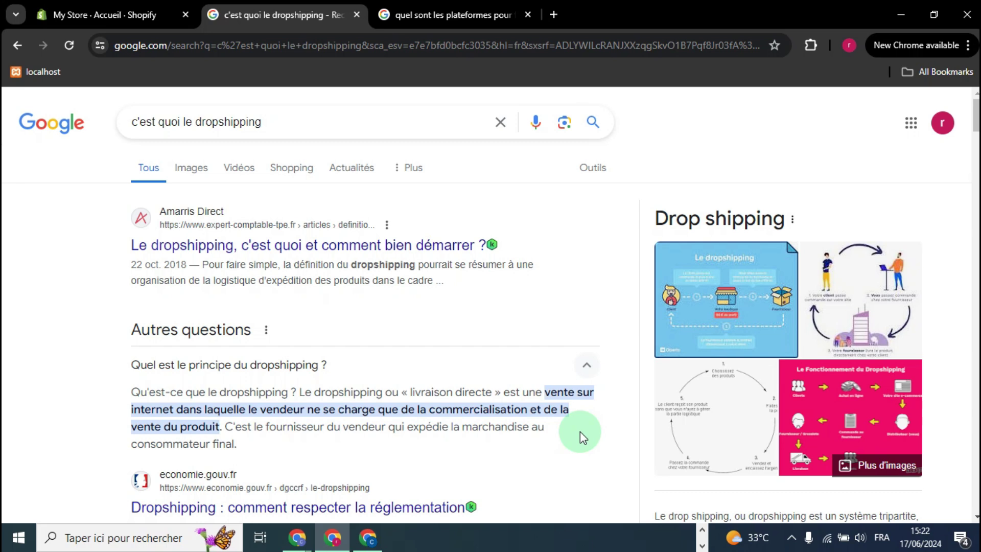
left_click(451, 16)
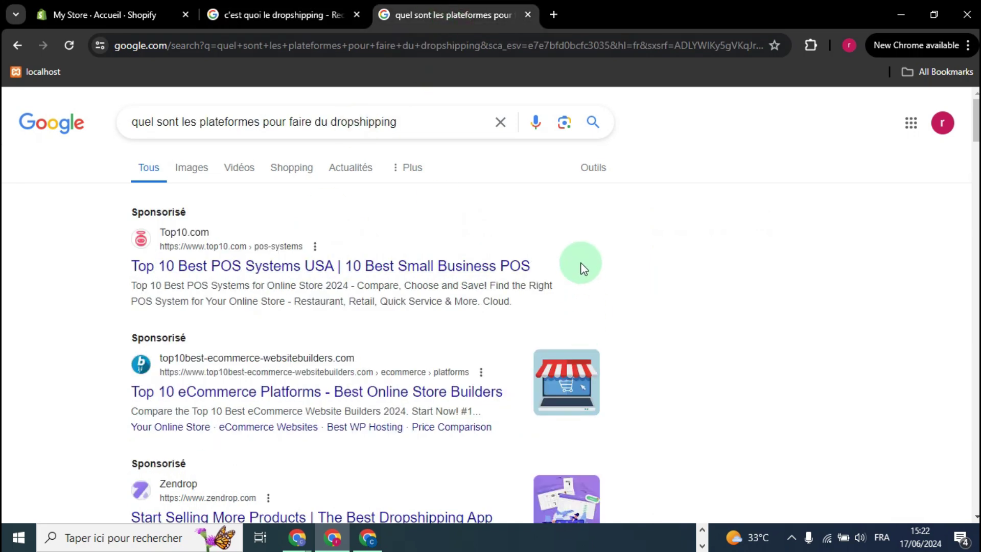
scroll(580, 262, "down", 3)
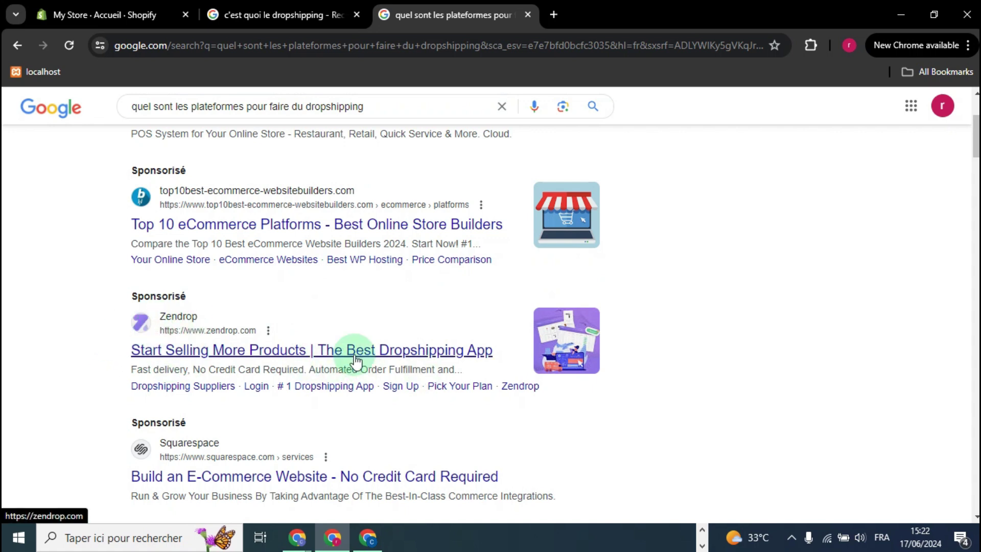
scroll(332, 359, "down", 3)
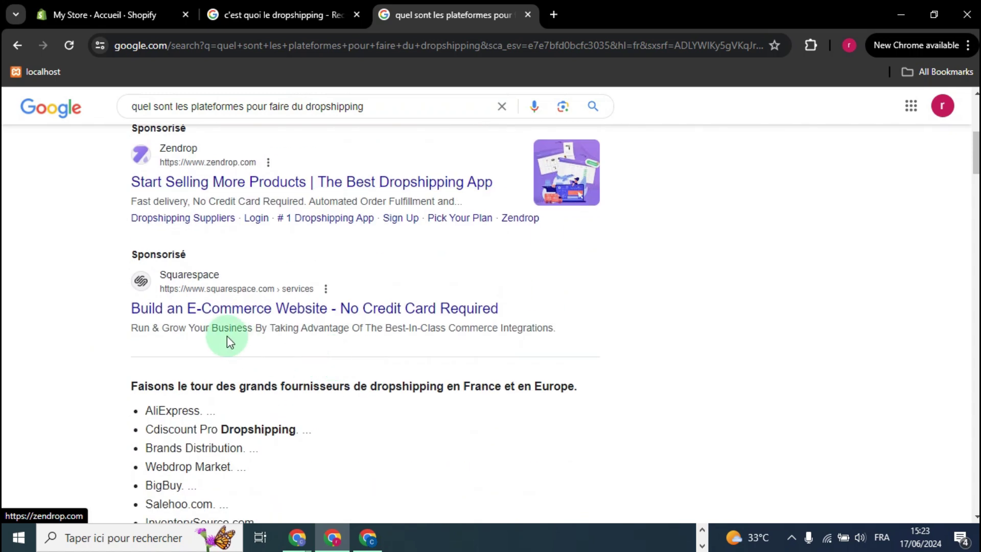
scroll(252, 307, "down", 3)
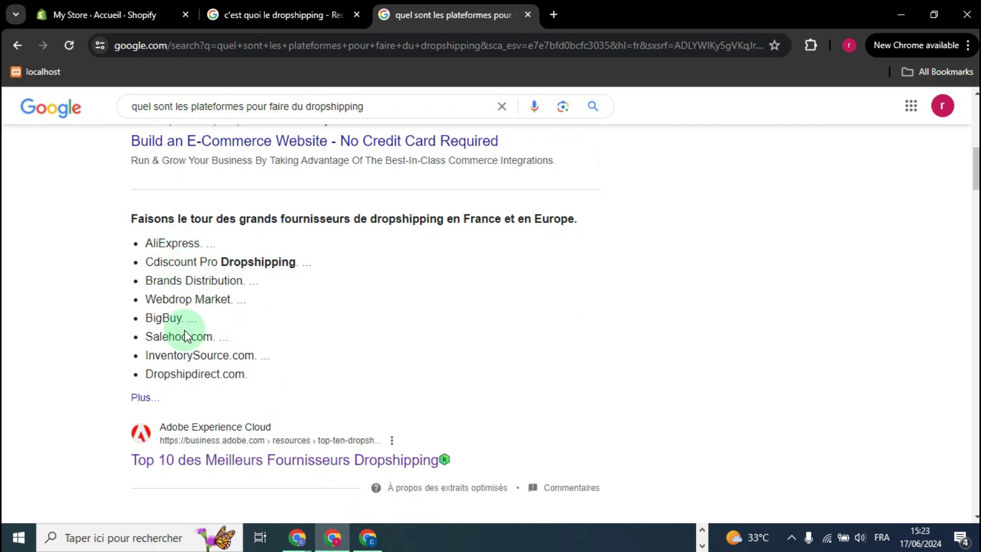
scroll(208, 363, "down", 13)
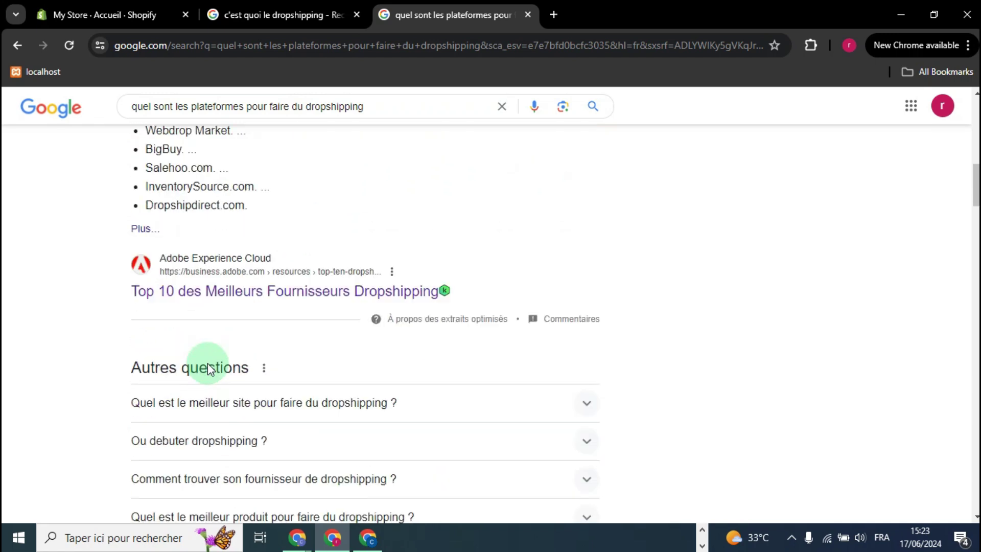
scroll(208, 363, "down", 7)
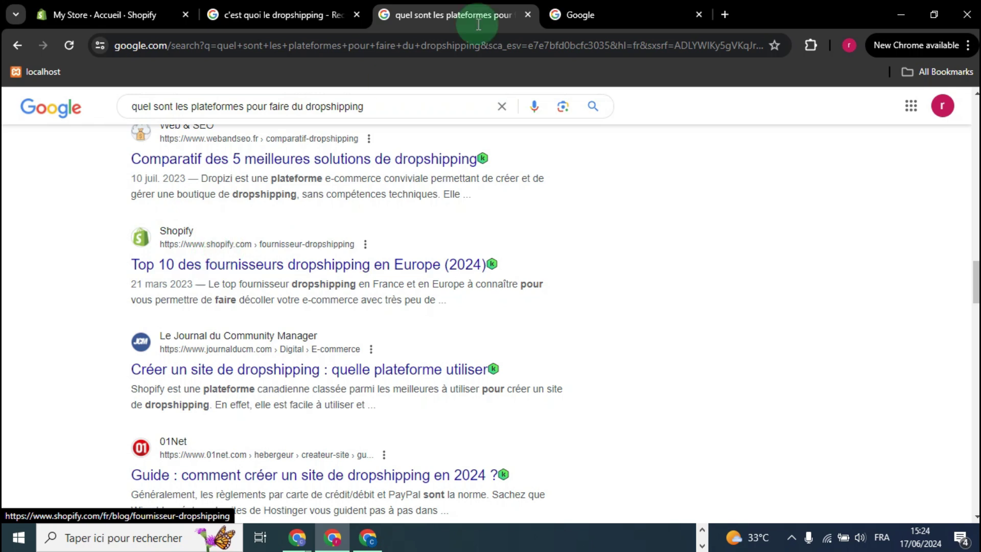
- Search Google for "shopify" and open the official French Shopify site from the results in a new tab
left_click(580, 7)
type("shopify")
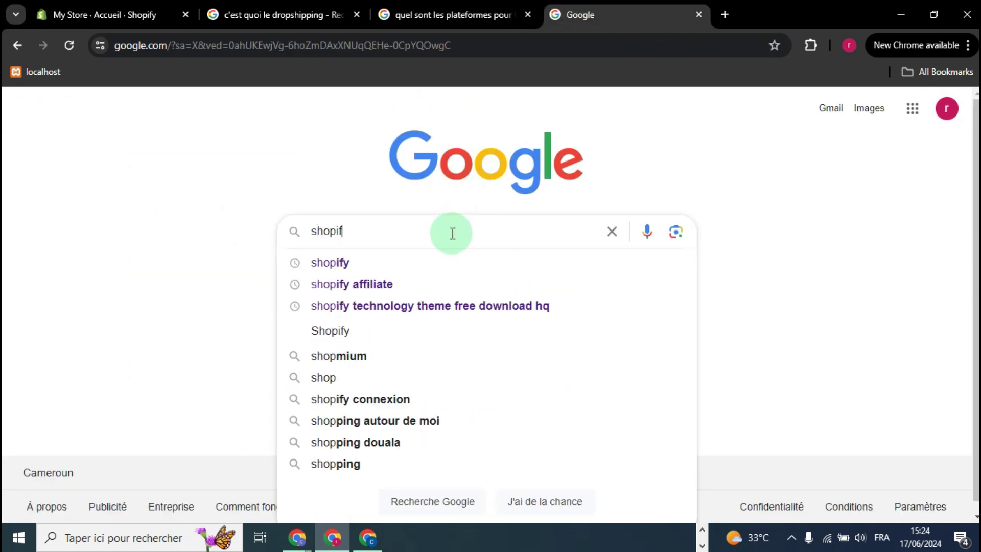
key("Return")
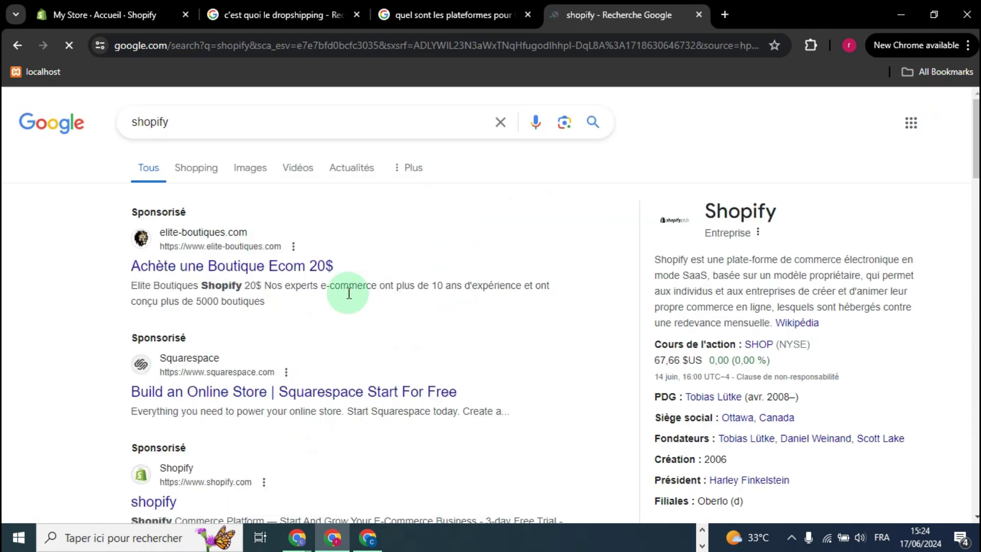
scroll(332, 317, "down", 5)
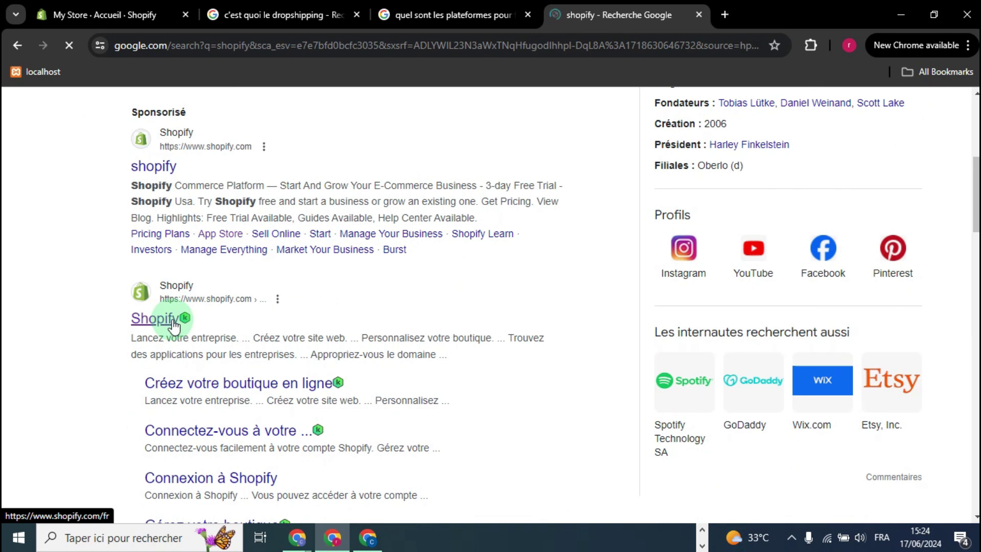
right_click(176, 324)
left_click(214, 335)
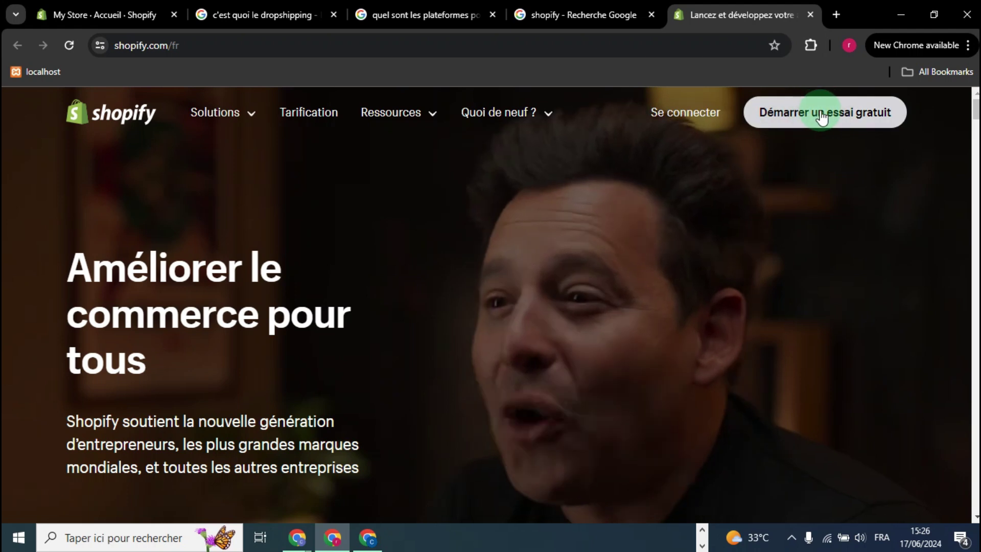
- Start the Shopify free-trial signup, skipping all the introductory questions, and submit France as the business location
left_click(821, 116)
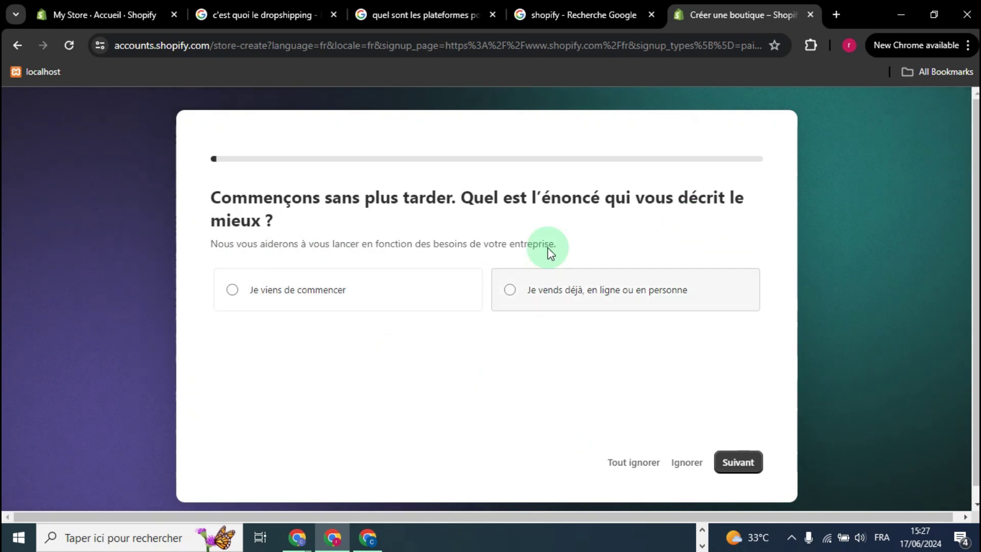
left_click(629, 465)
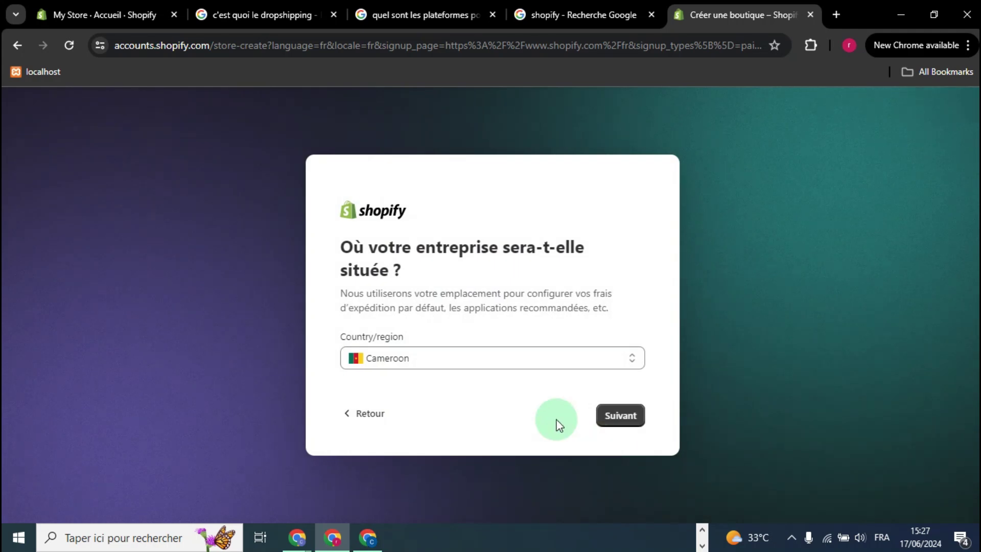
left_click(471, 360)
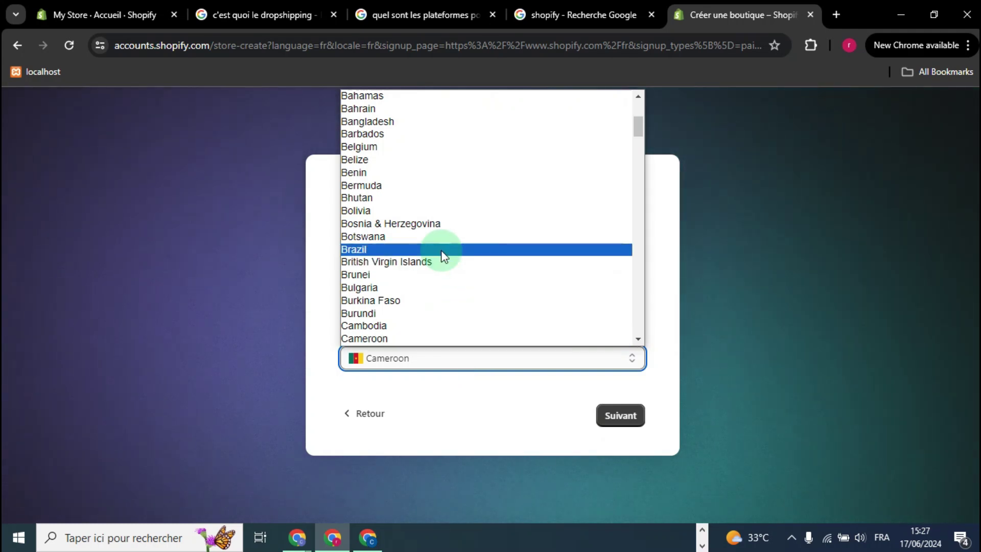
scroll(440, 253, "up", 5)
scroll(440, 253, "down", 2)
scroll(441, 250, "down", 15)
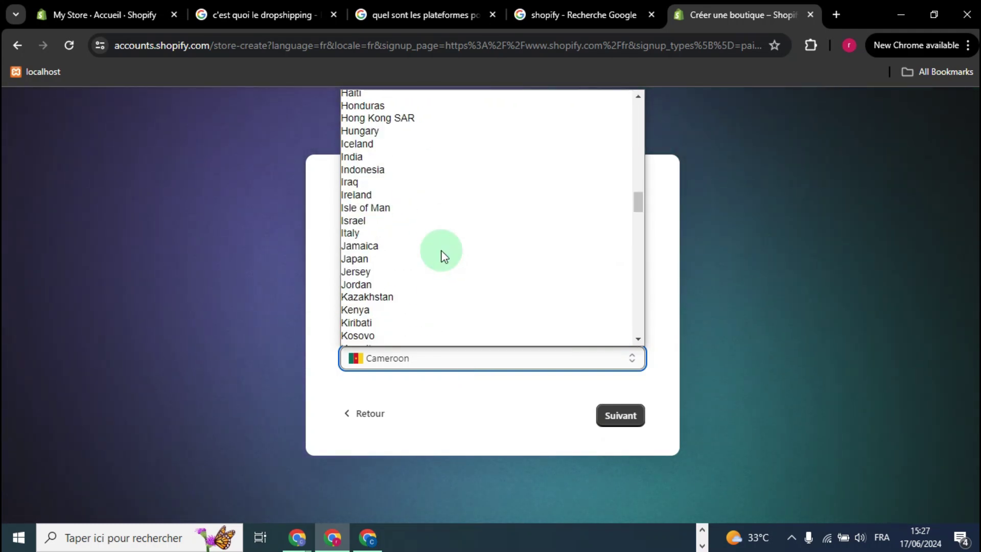
scroll(441, 249, "up", 8)
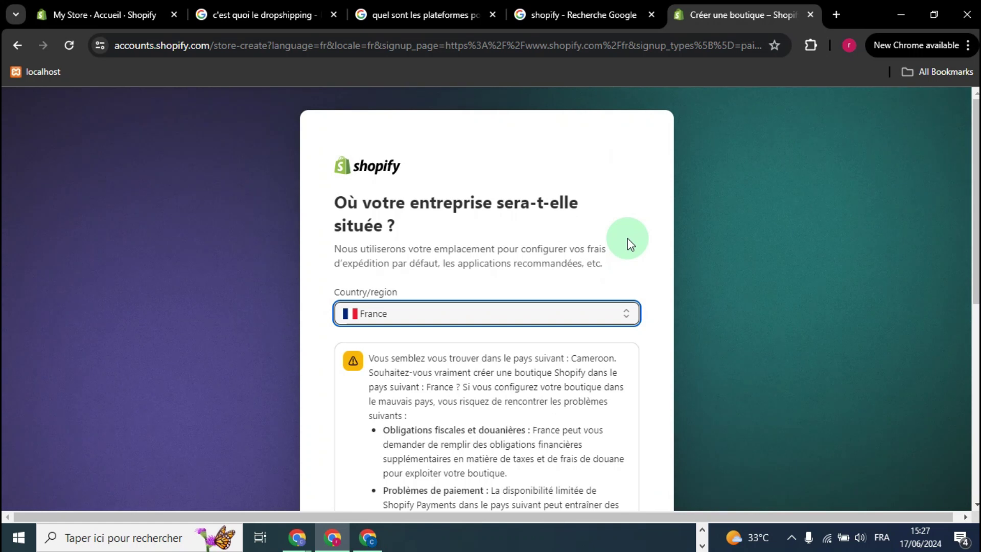
scroll(627, 238, "down", 8)
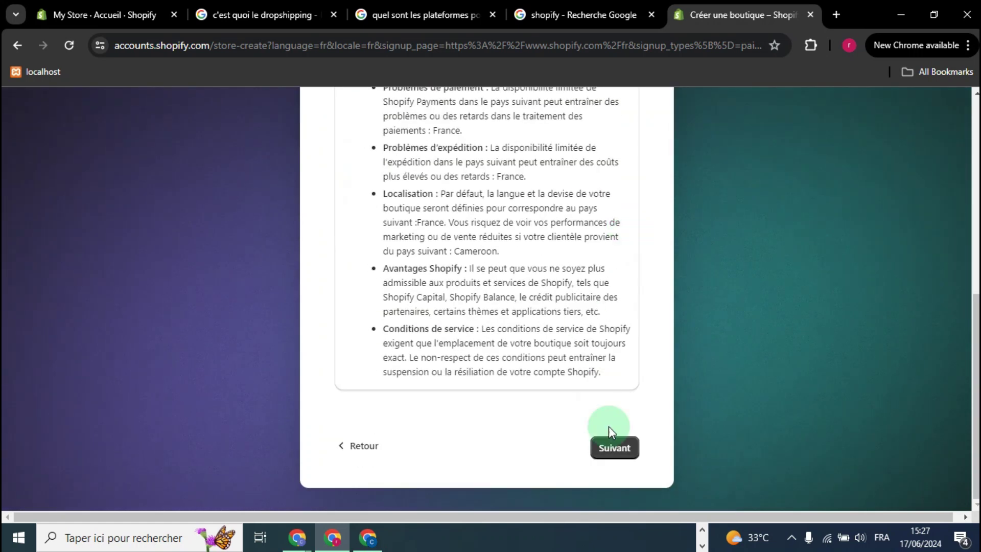
left_click(612, 447)
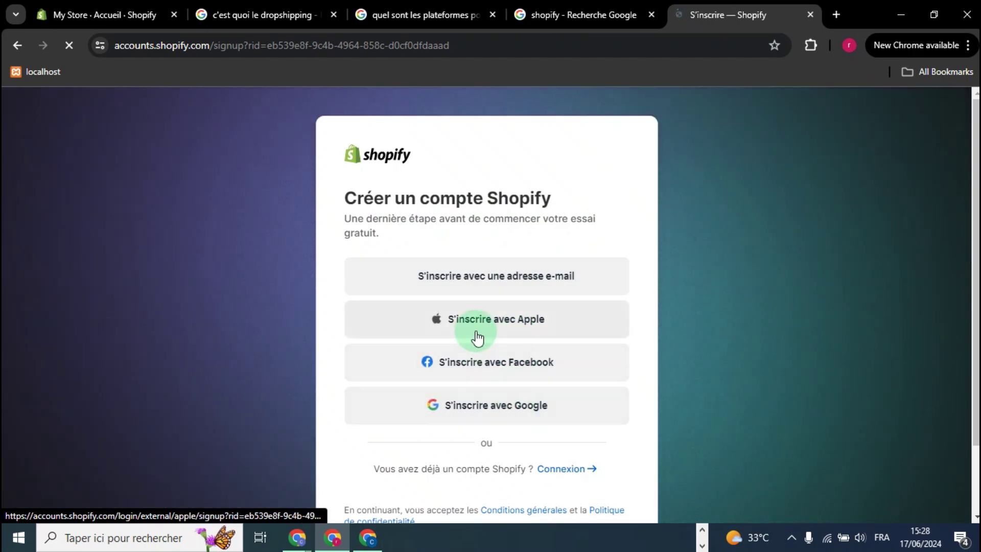
- From the existing My Store admin's apps and sales channels settings, open the Shopify App Store in a new tab
left_click(125, 15)
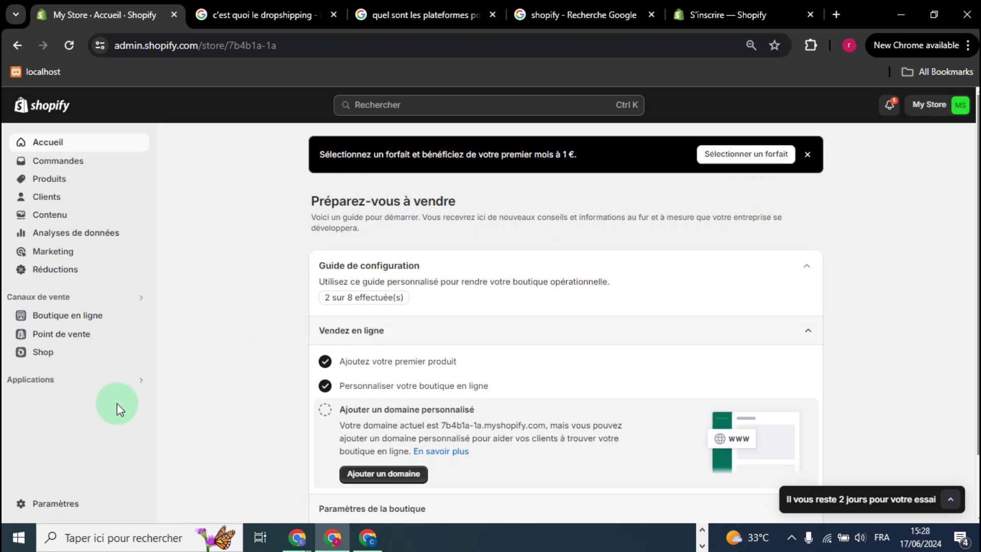
left_click(36, 504)
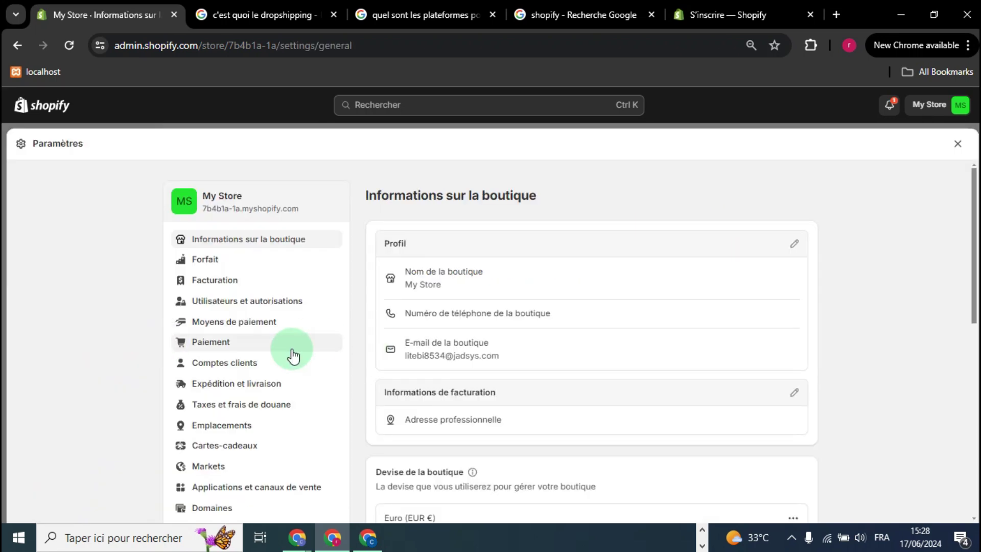
scroll(289, 353, "down", 3)
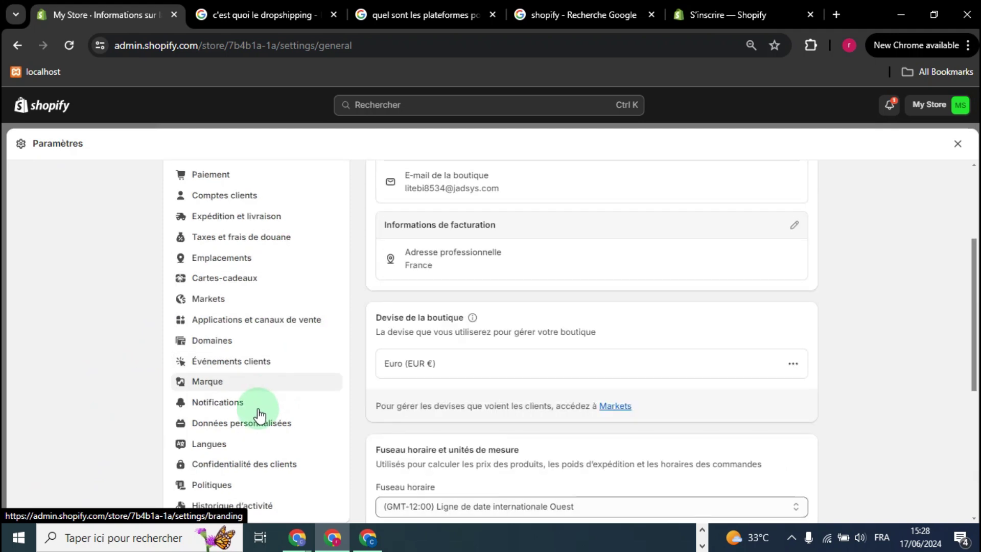
left_click(261, 322)
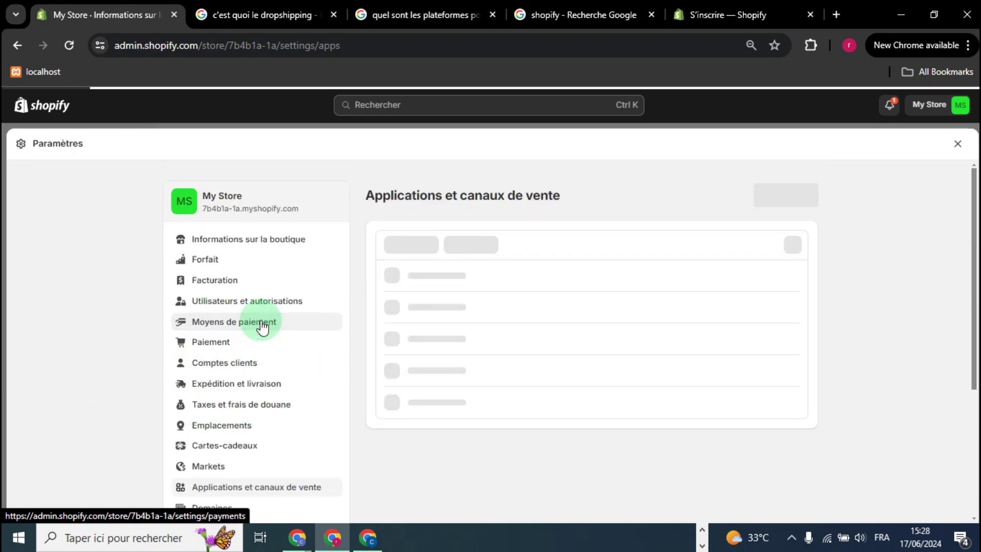
right_click(767, 195)
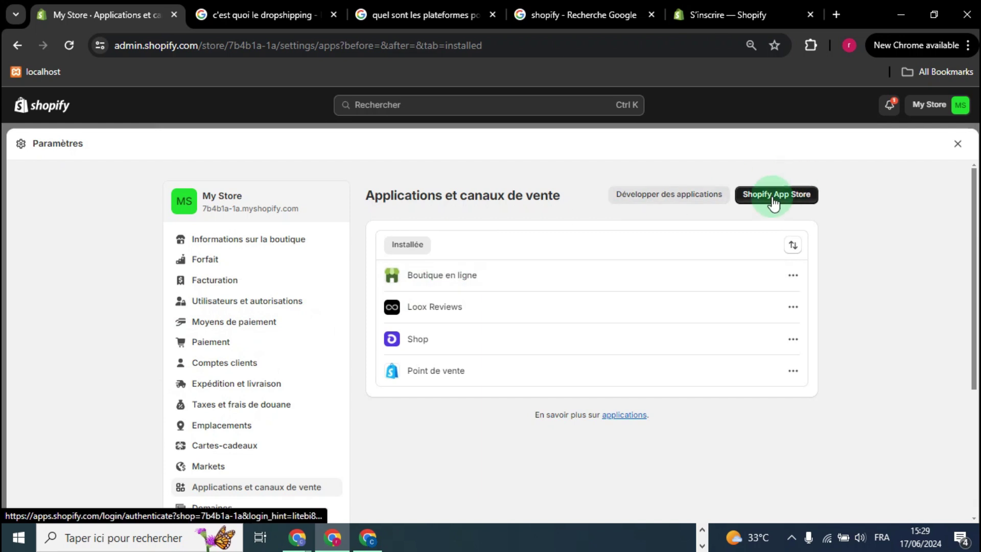
left_click(783, 209)
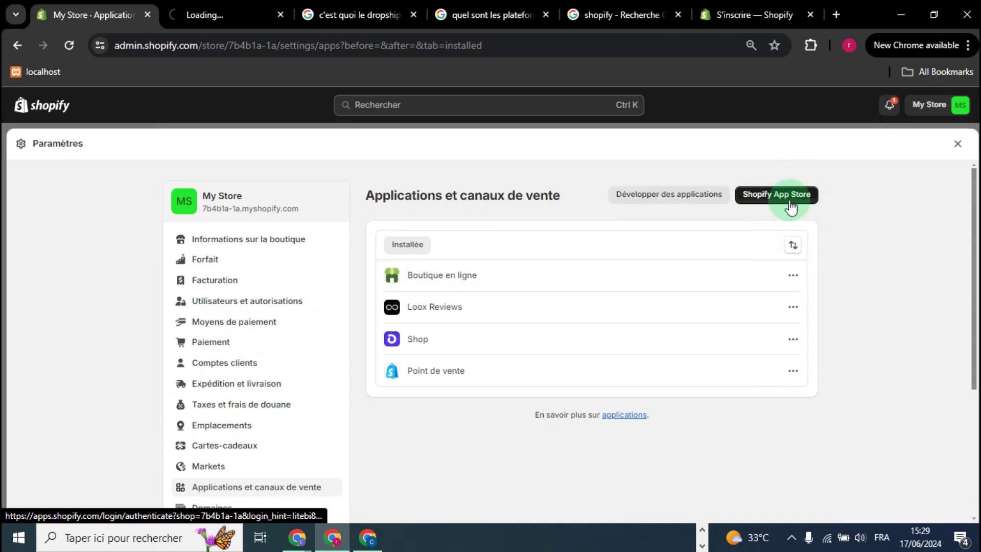
key("ctrl+Tab")
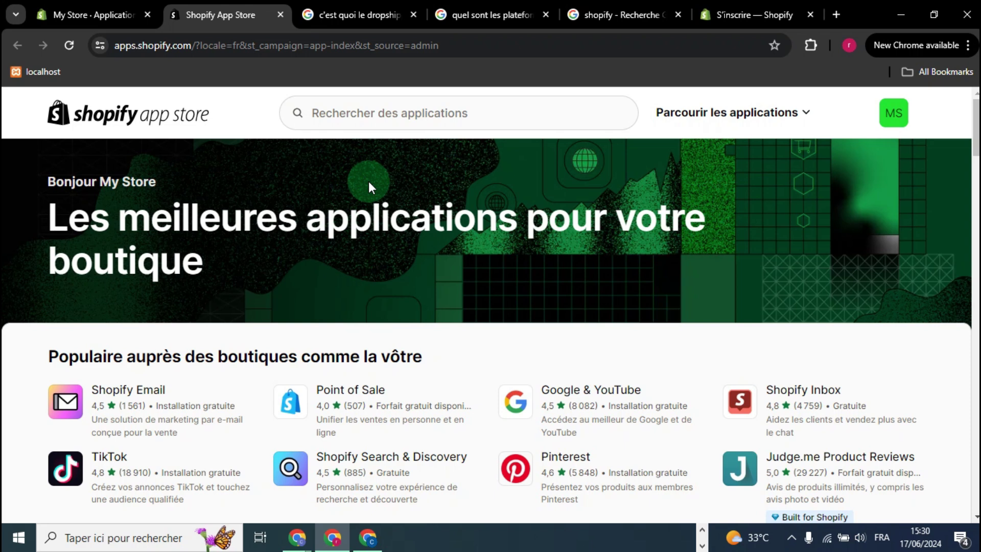
- Search the Shopify App Store for "zendrop" and install the "Zendrop - Dropshipping & POD" app on My Store
left_click(406, 114)
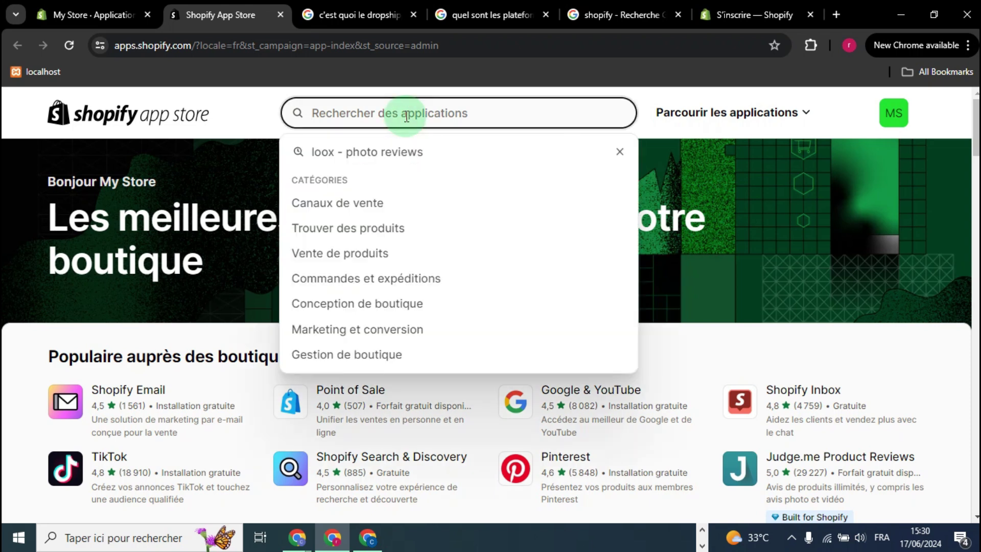
type("zendrop")
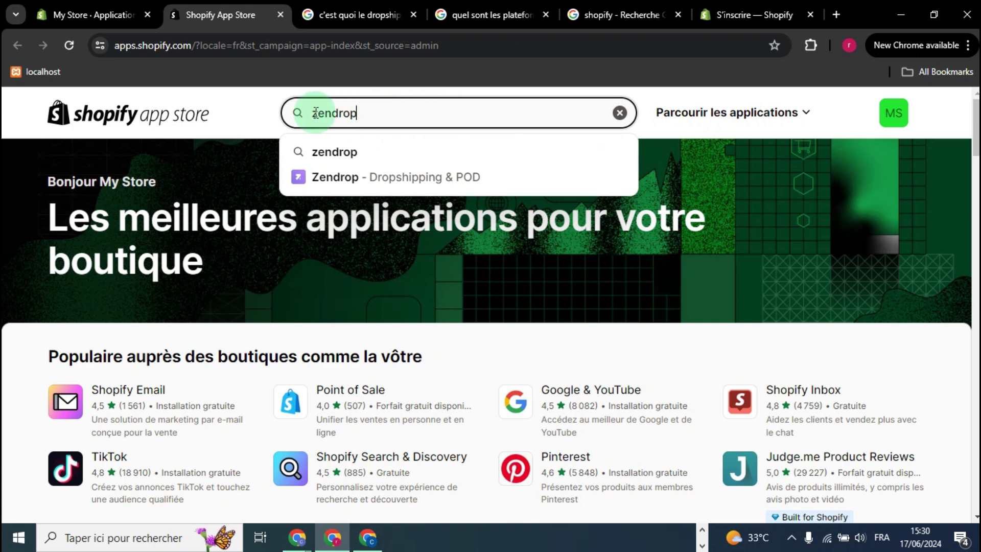
left_click(347, 153)
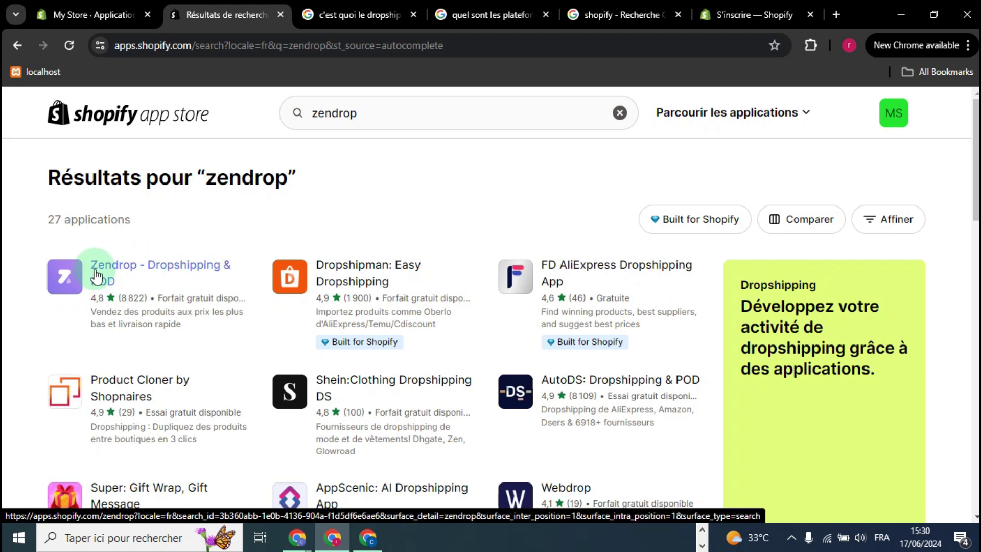
left_click(159, 269)
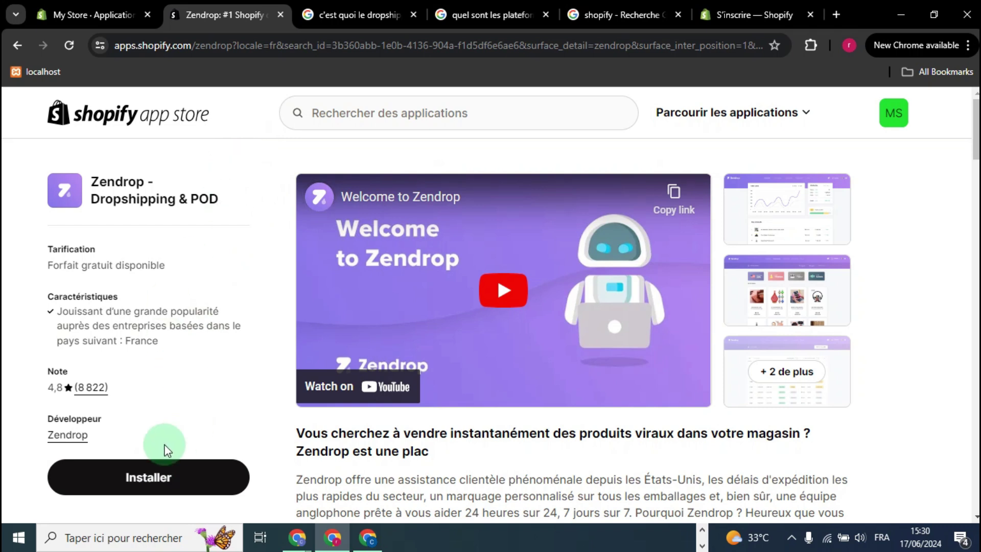
left_click(137, 476)
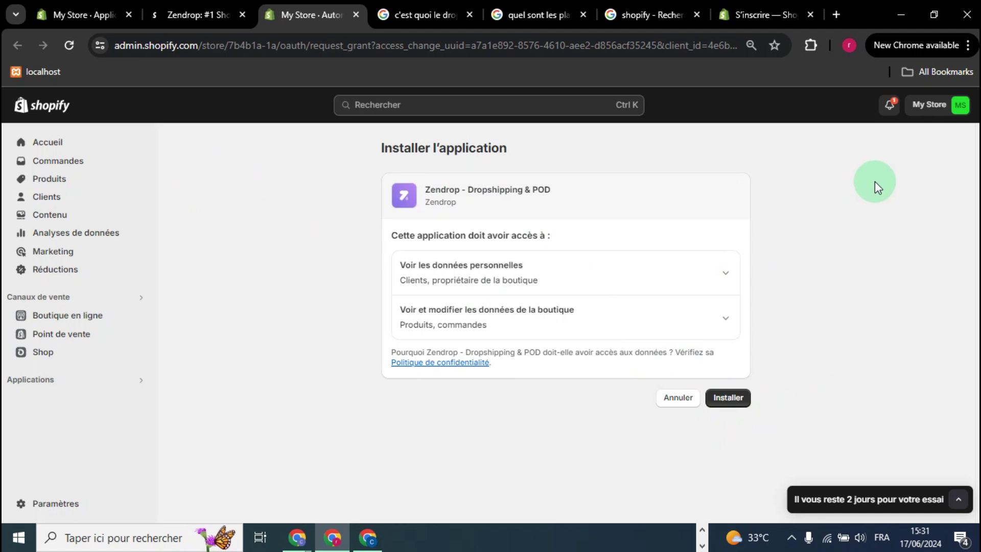
left_click(720, 396)
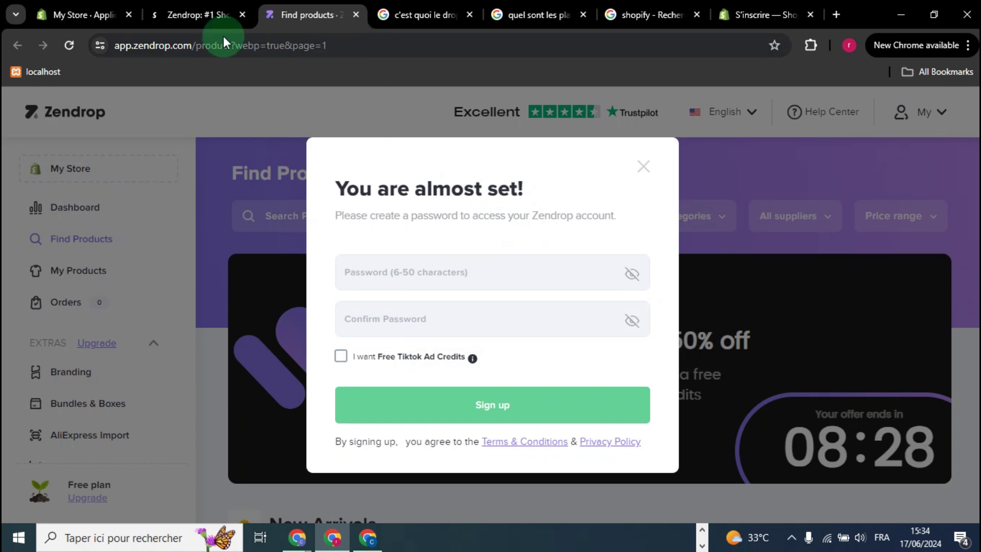
- Create the Zendrop account password, enter it again as confirmation, and submit the sign-up form
left_click(373, 41)
left_click(416, 200)
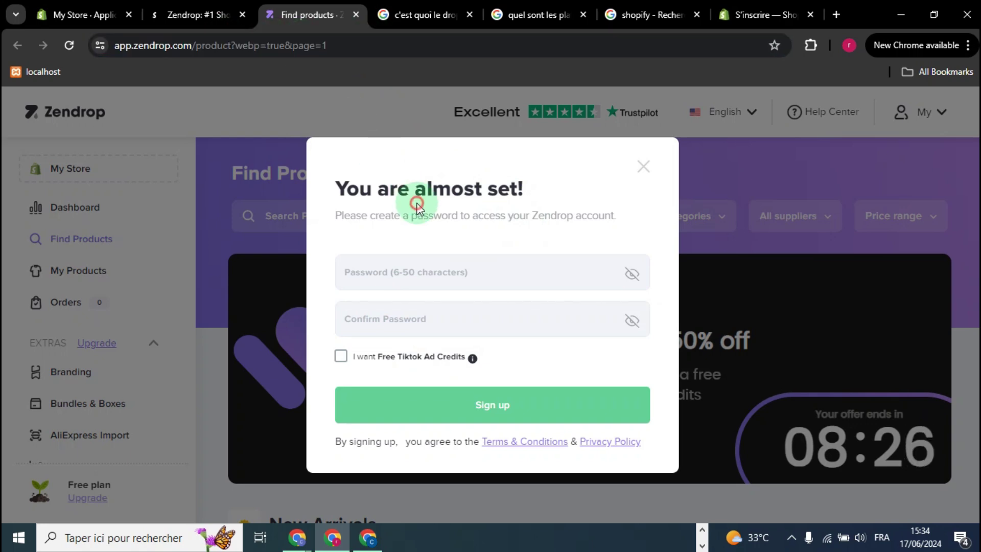
left_click(400, 270)
left_click(425, 239)
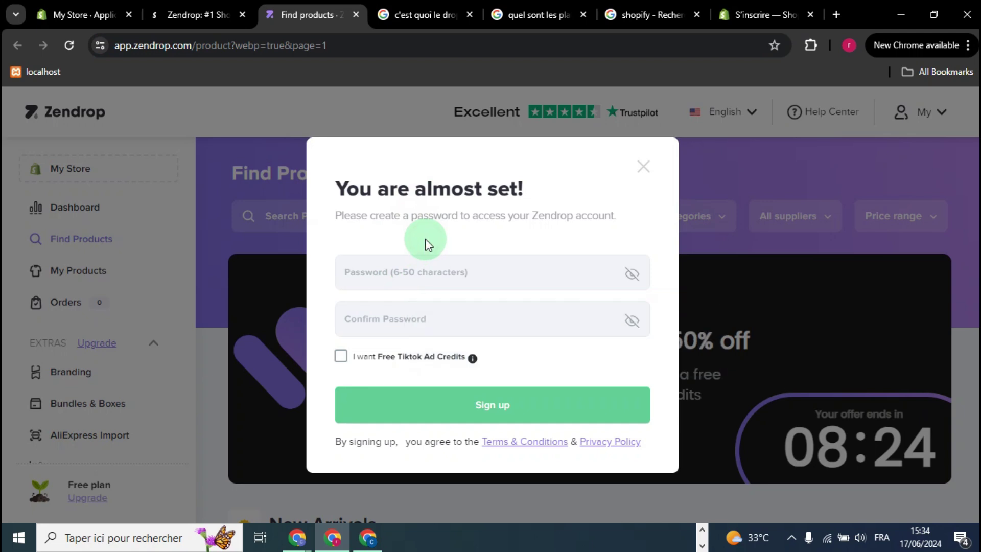
left_click(443, 271)
key("ctrl+v")
left_click(410, 318)
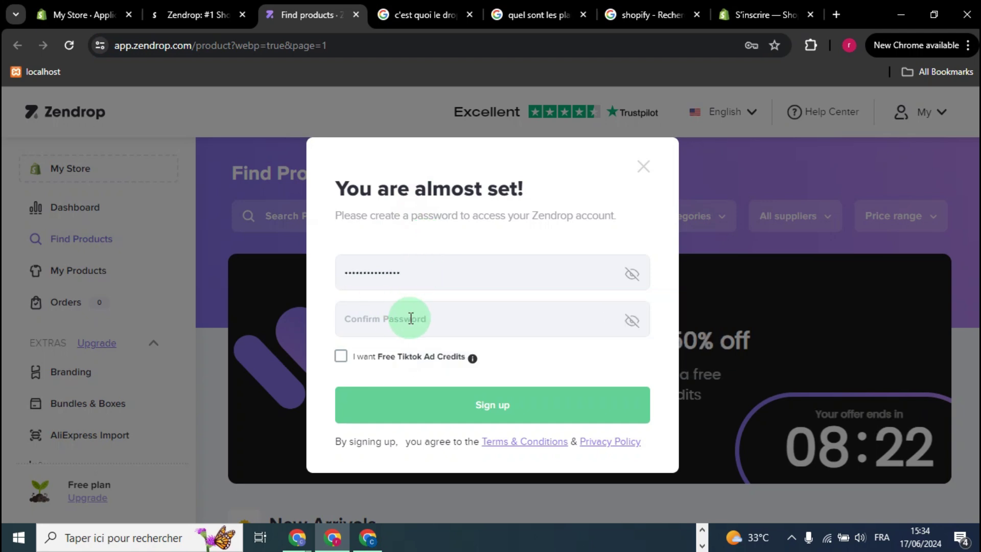
key("ctrl+v")
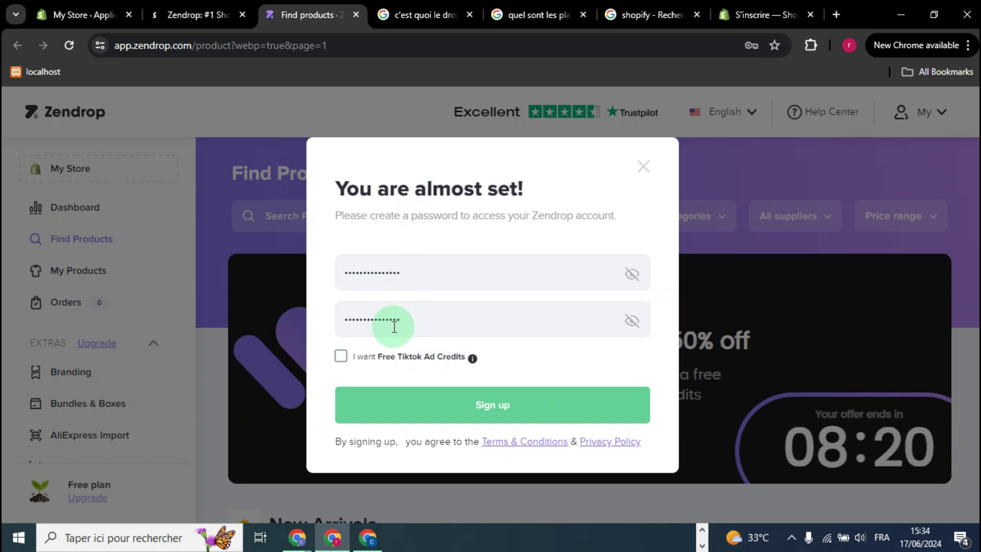
left_click(421, 407)
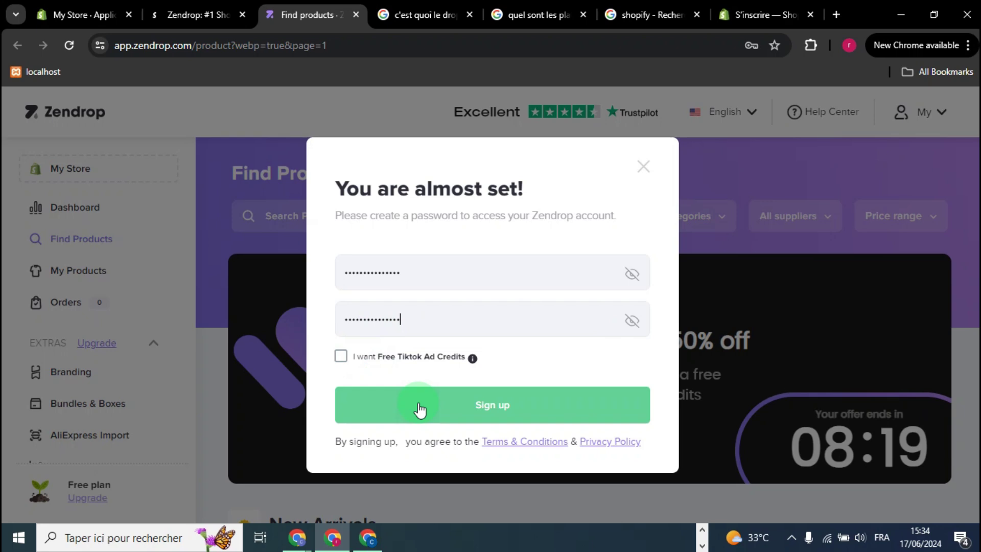
left_click(512, 403)
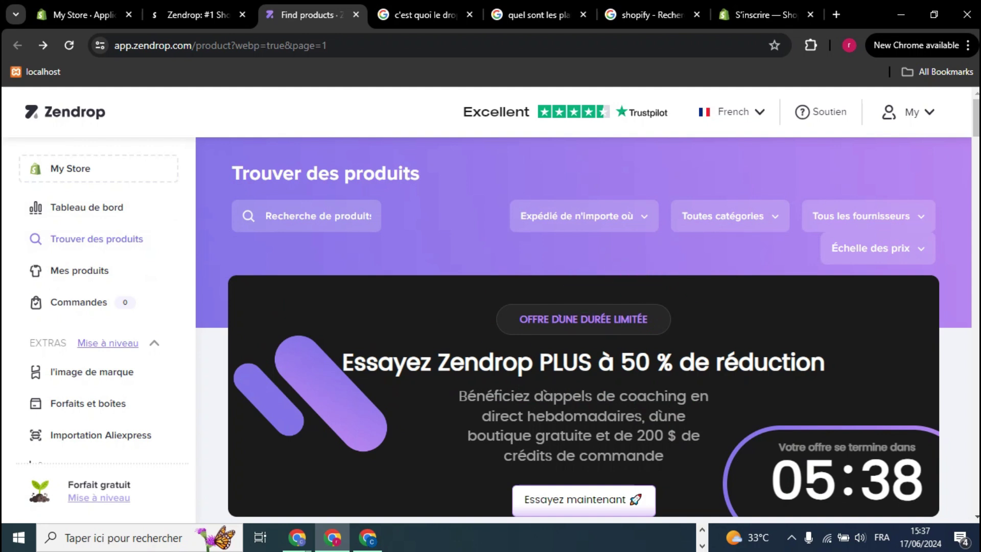
- Browse the Zendrop product catalogue and read the instructions for importing products from AliExpress
scroll(951, 164, "down", 8)
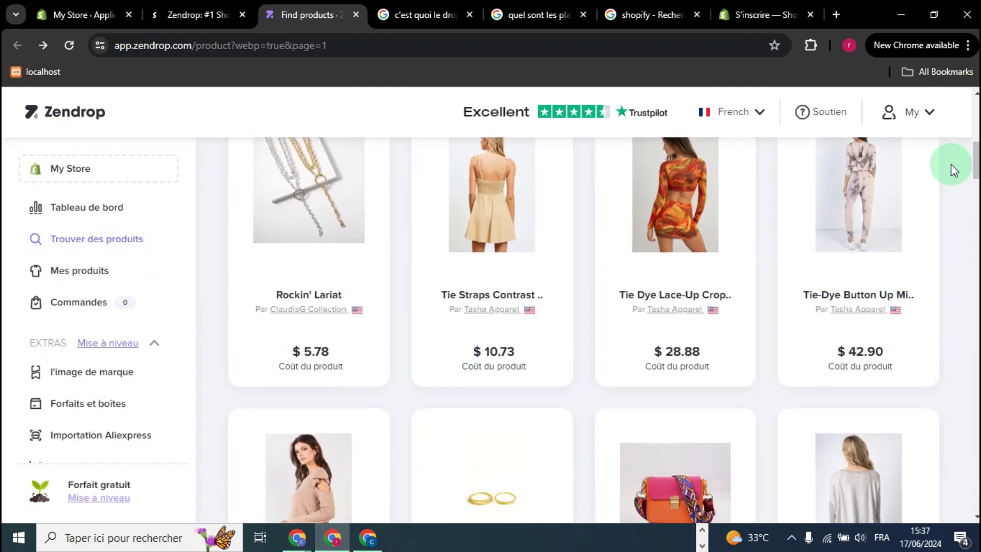
scroll(948, 268, "down", 3)
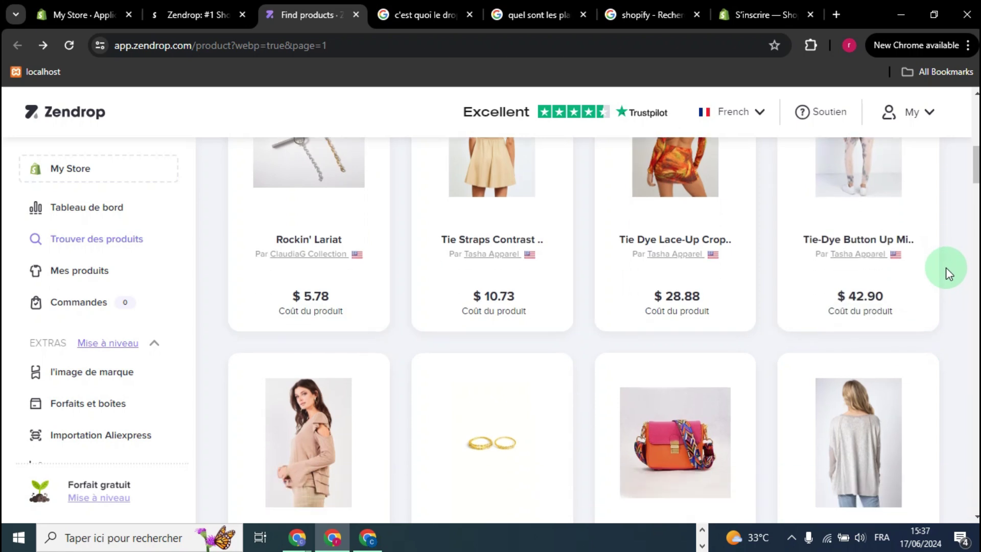
scroll(945, 268, "down", 9)
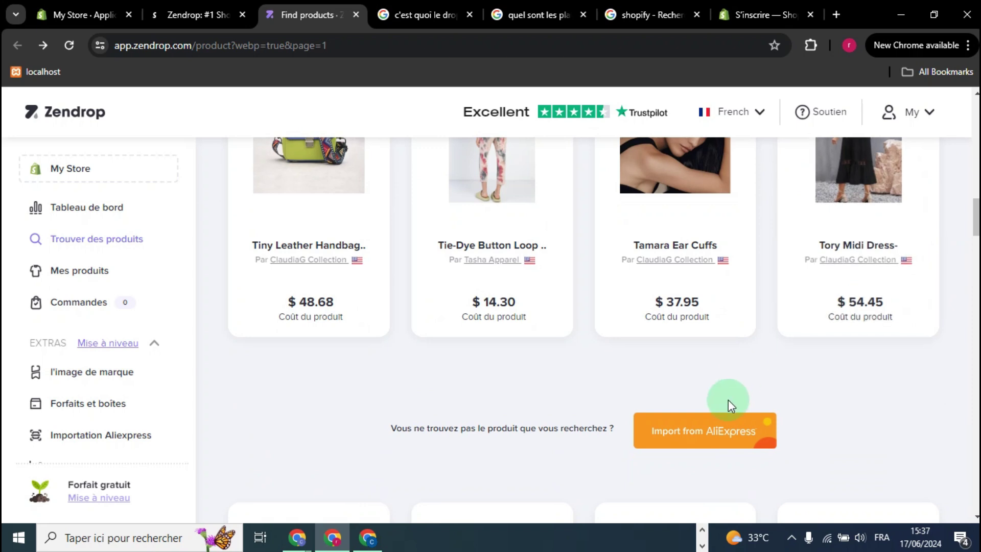
left_click(677, 438)
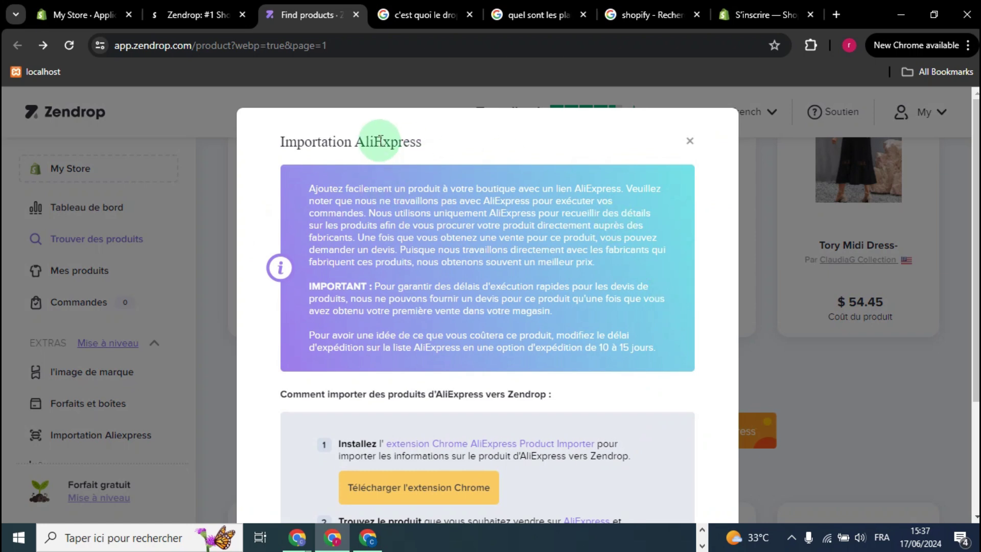
scroll(460, 246, "down", 3)
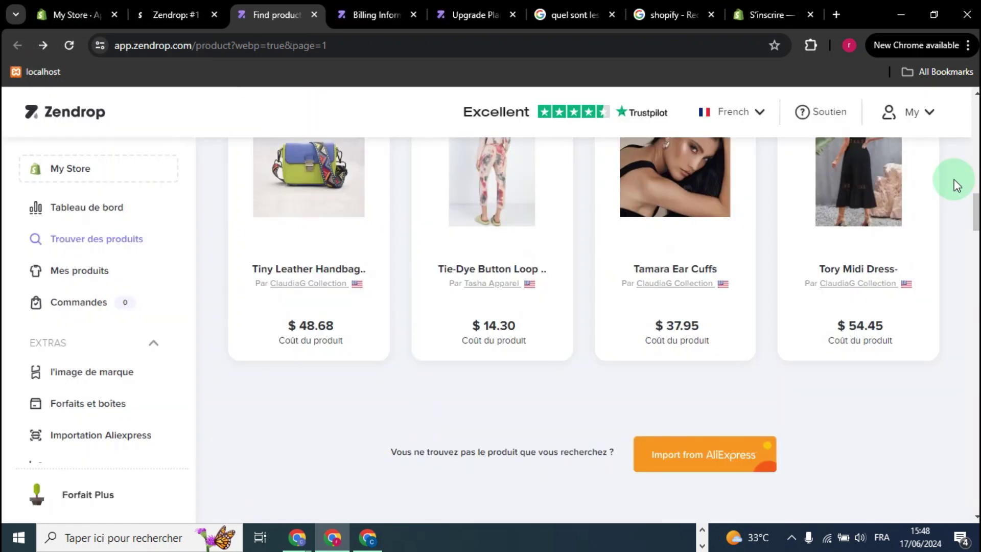
- Find the Stainless Steel Slid.. bracelet by ClaudiaG Collection in the catalogue and add it to the import list
scroll(957, 185, "down", 5)
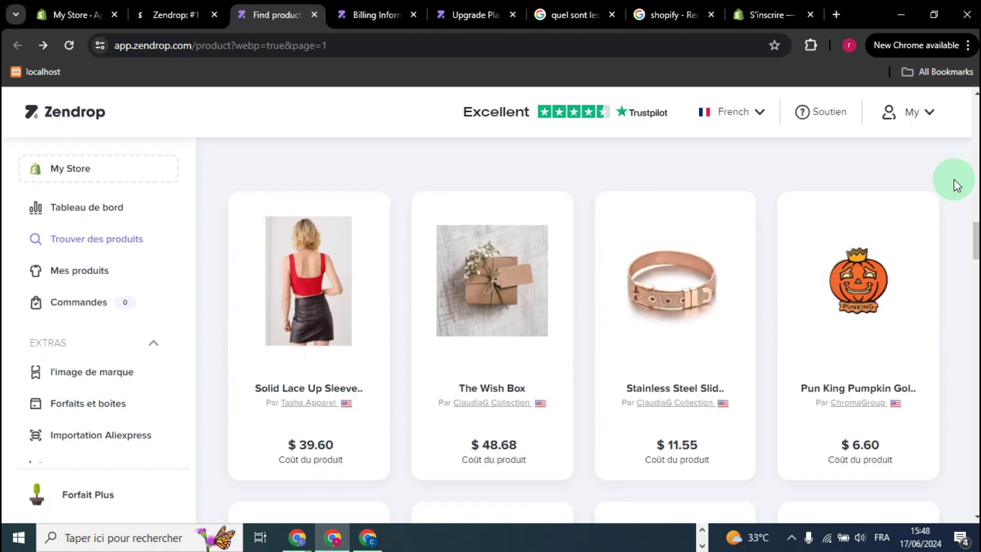
scroll(957, 185, "down", 3)
scroll(957, 185, "up", 3)
mouse_move(688, 321)
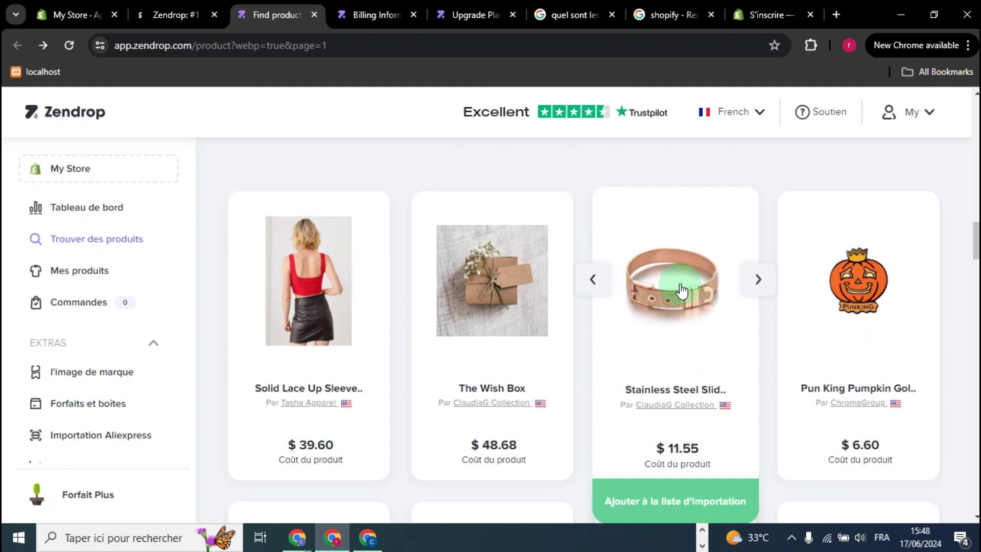
scroll(682, 290, "down", 3)
left_click(697, 335)
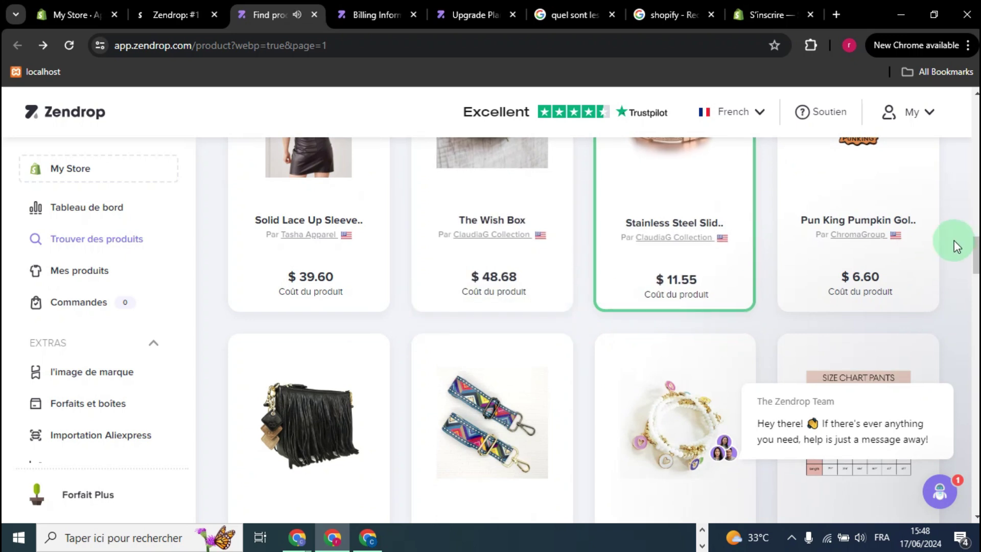
- Find the Twist Earrings by ClaudiaG Collection further down the catalogue and add them to the import list
scroll(957, 246, "down", 10)
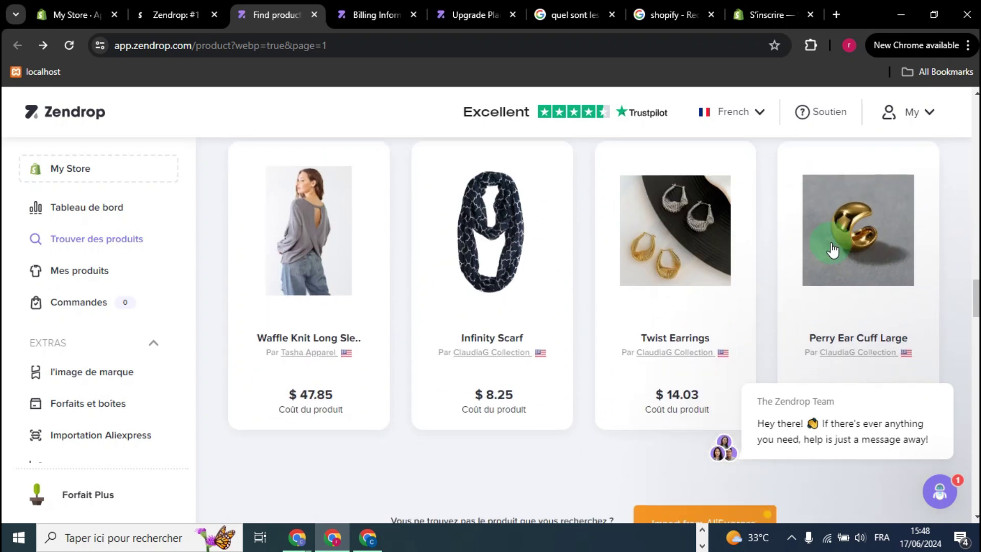
mouse_move(657, 290)
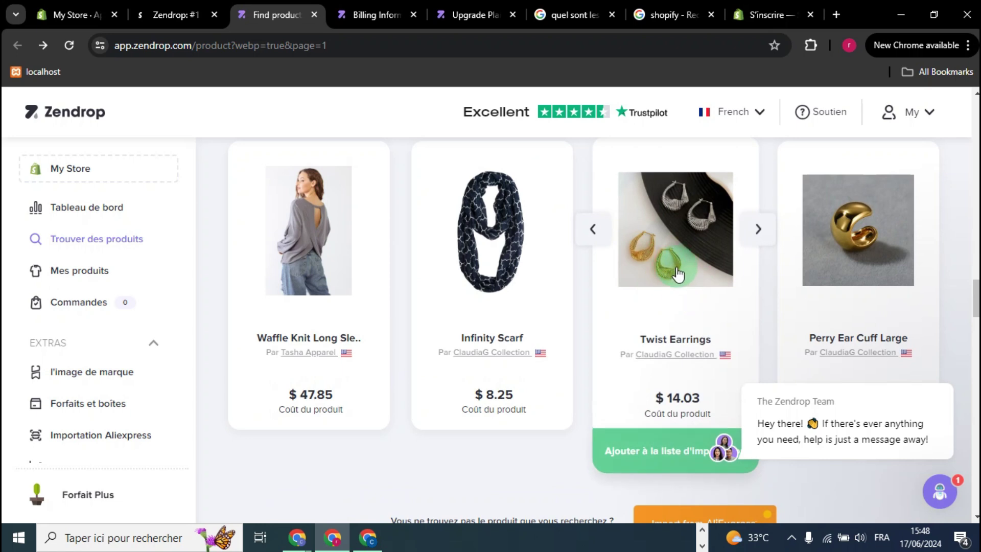
left_click(667, 460)
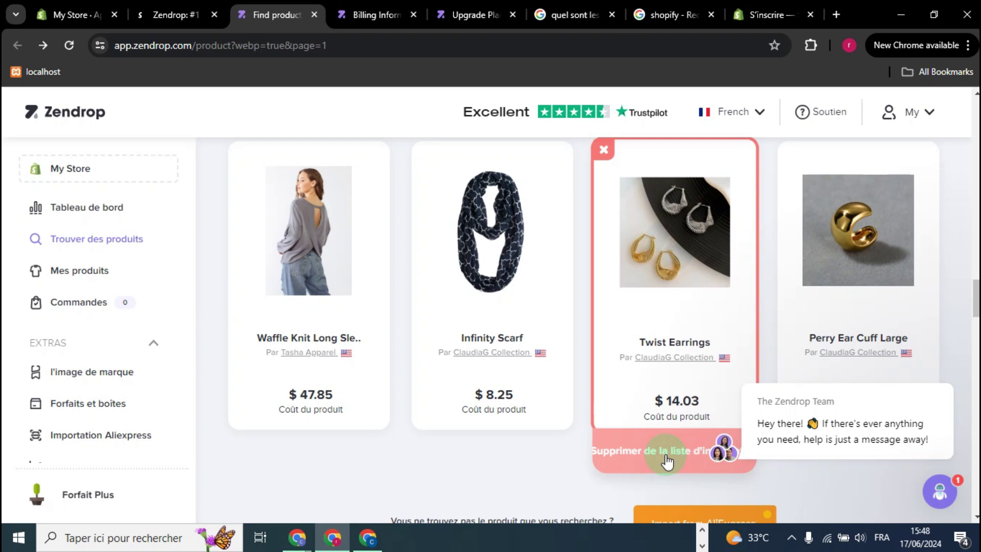
- Open the Twist Earrings from the import list for review and rename the product "Twist Earrings a la mode"
left_click(80, 277)
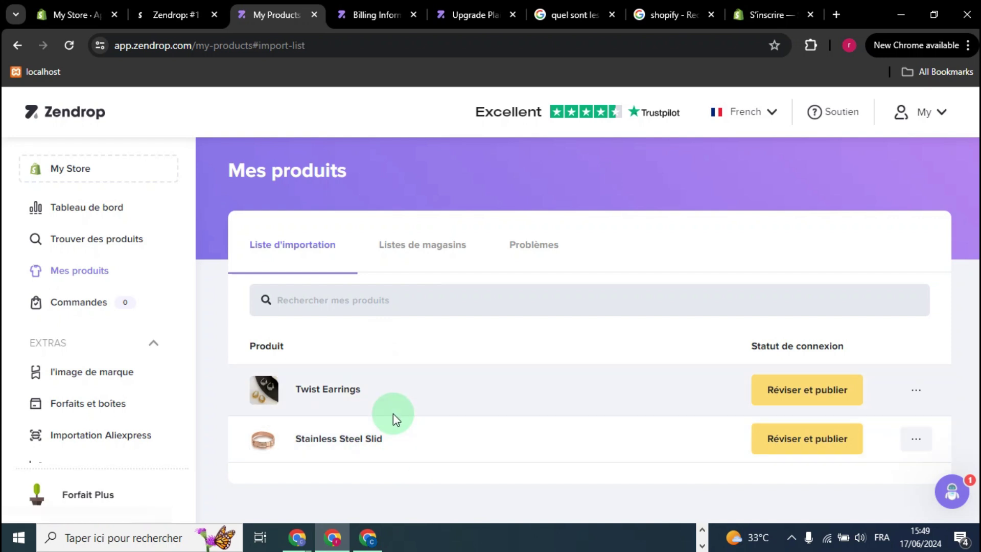
left_click(804, 393)
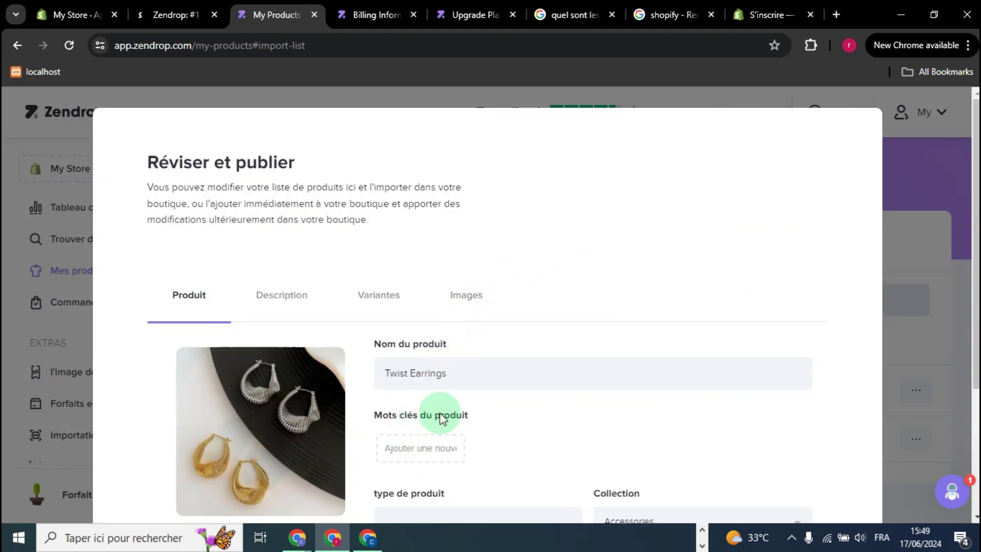
scroll(442, 409, "down", 3)
scroll(451, 384, "up", 3)
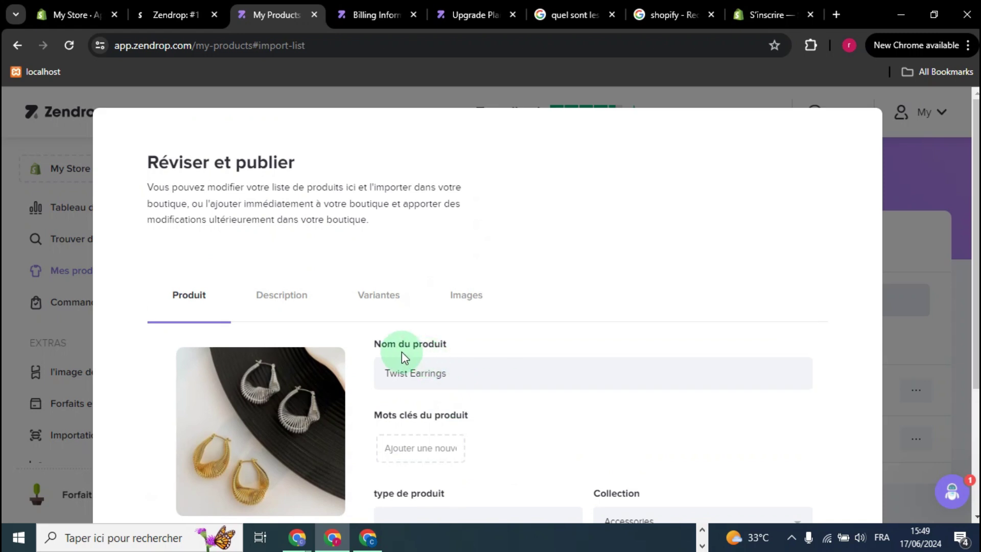
left_click(507, 370)
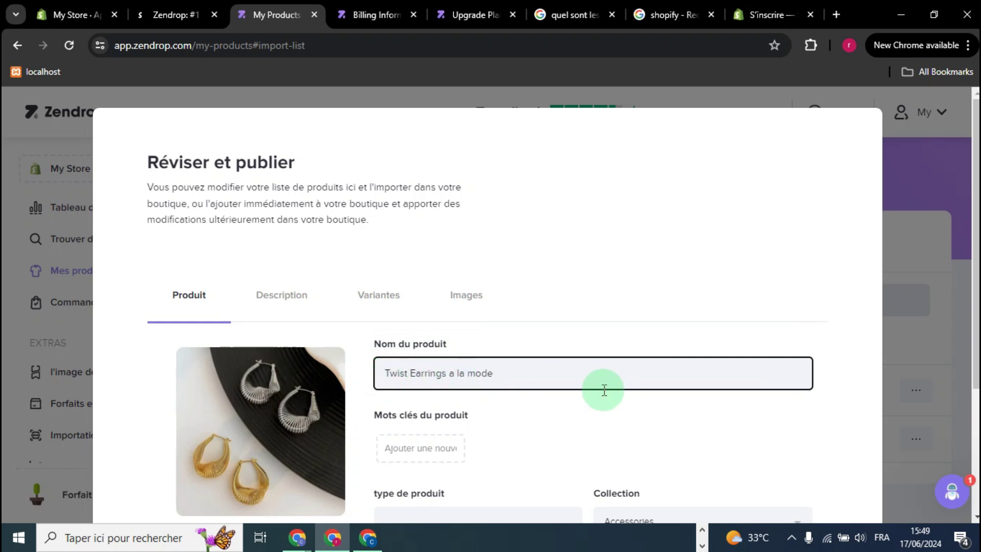
- Set the earrings' product type to "Mode" and check the collection choices
scroll(602, 390, "down", 3)
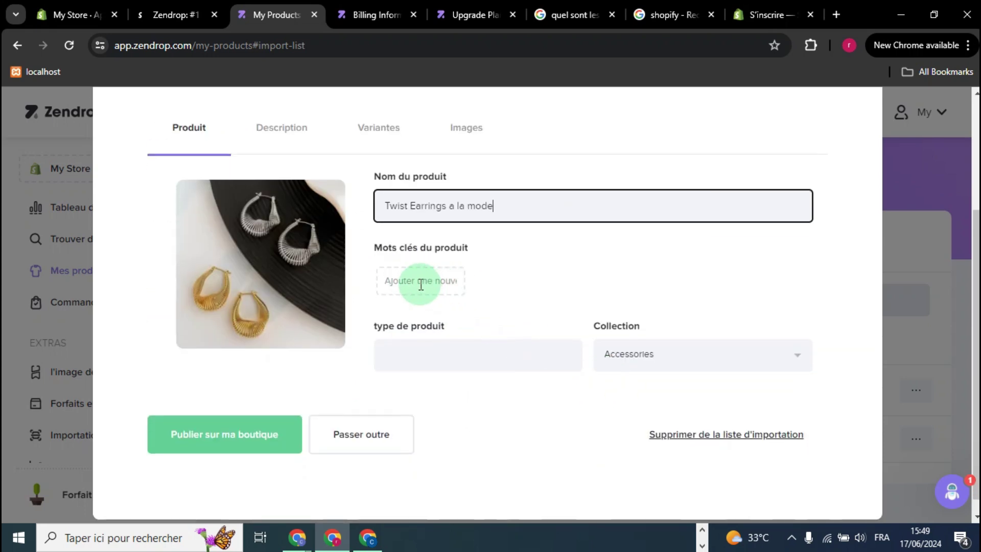
left_click(432, 352)
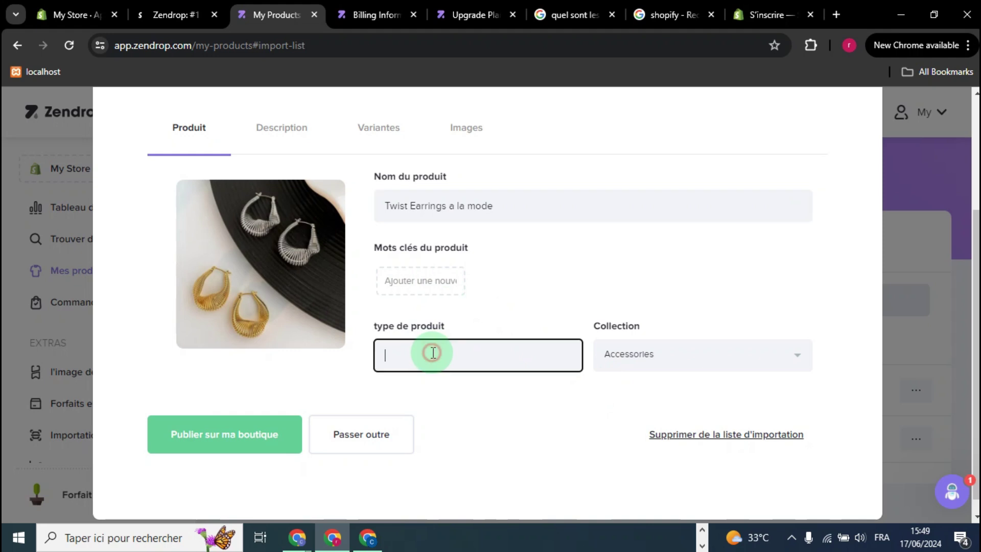
type("Mode")
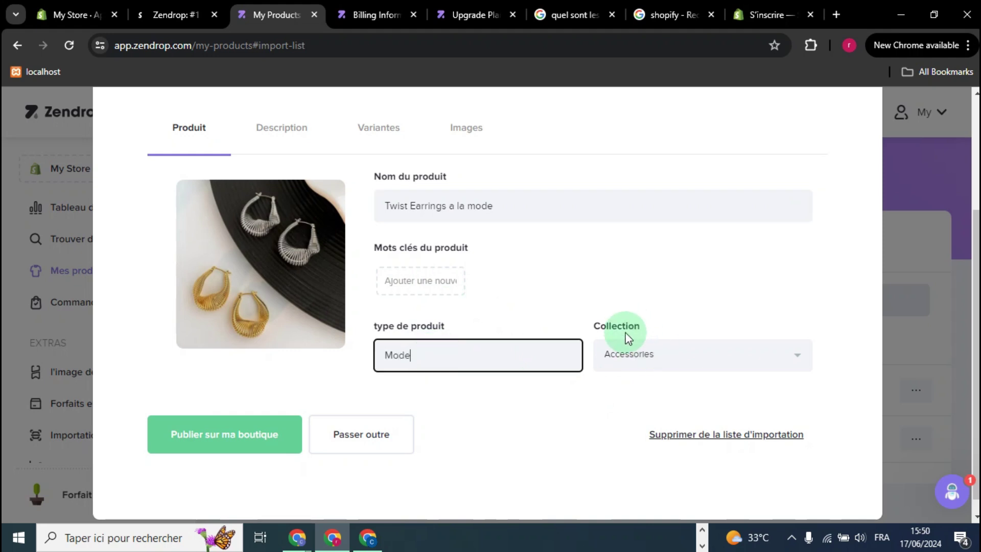
left_click(667, 354)
left_click(802, 316)
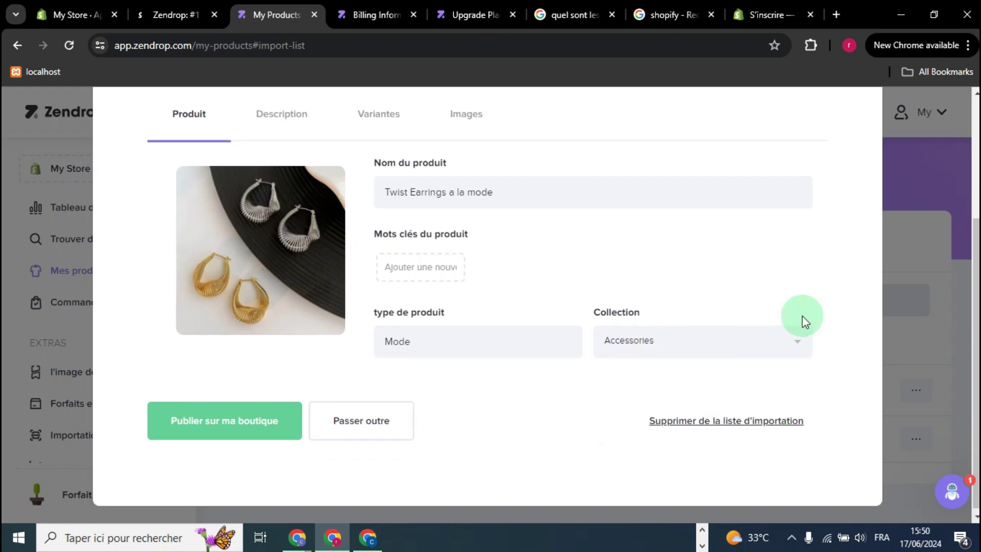
- Review the description text of the Twist Earrings listing
scroll(802, 316, "up", 4)
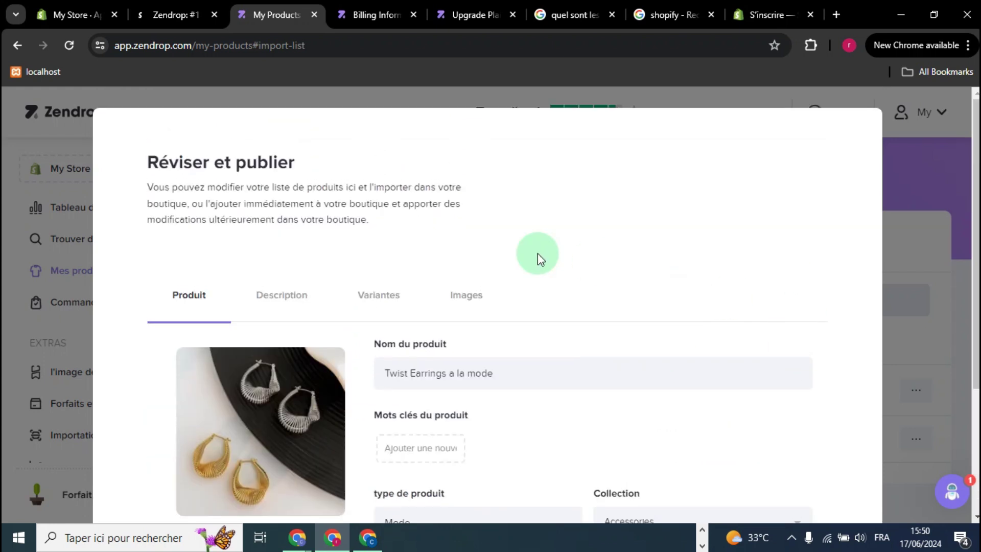
left_click(293, 298)
scroll(307, 383, "down", 3)
left_click(185, 218)
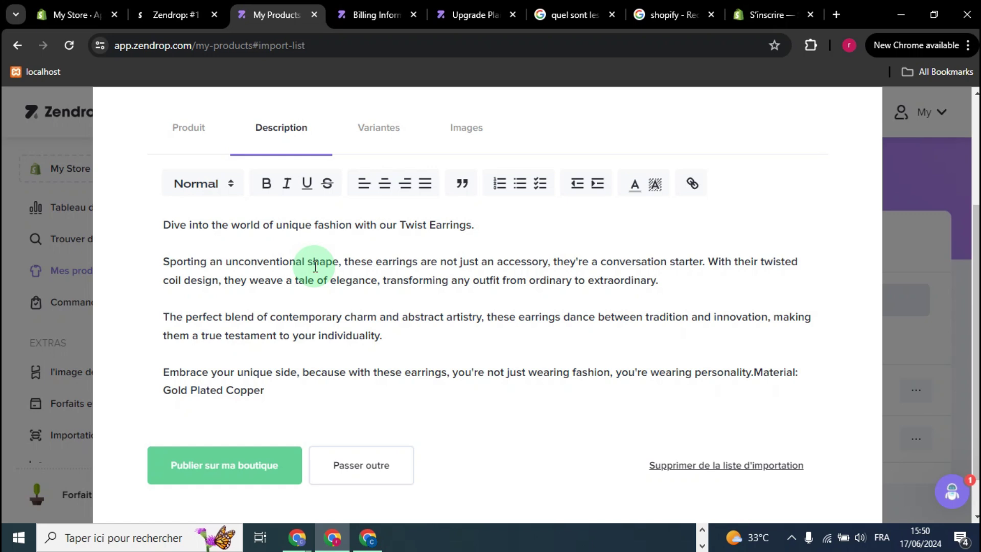
scroll(315, 266, "up", 3)
- Raise the Gold variant's selling price to $46.29 and check its profit
left_click(378, 298)
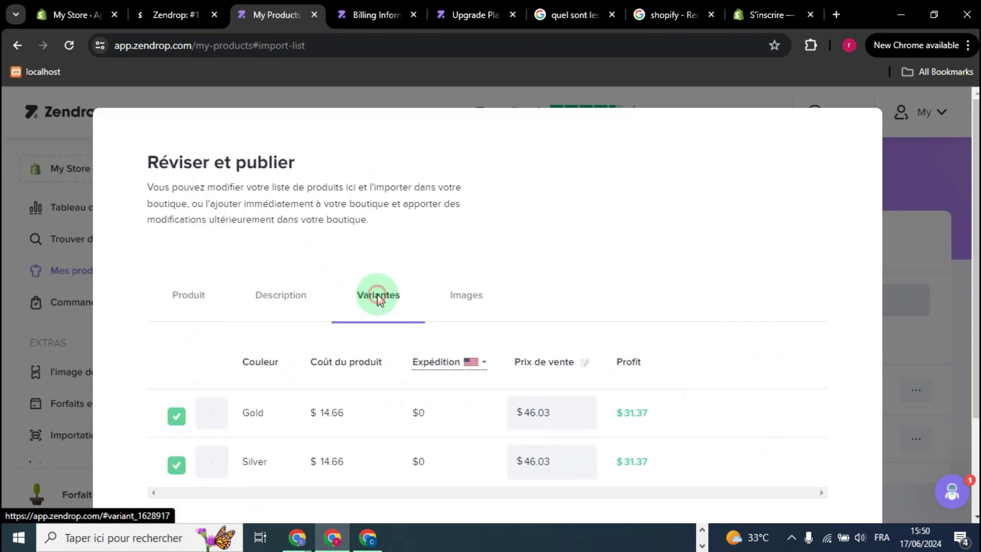
scroll(233, 284, "down", 2)
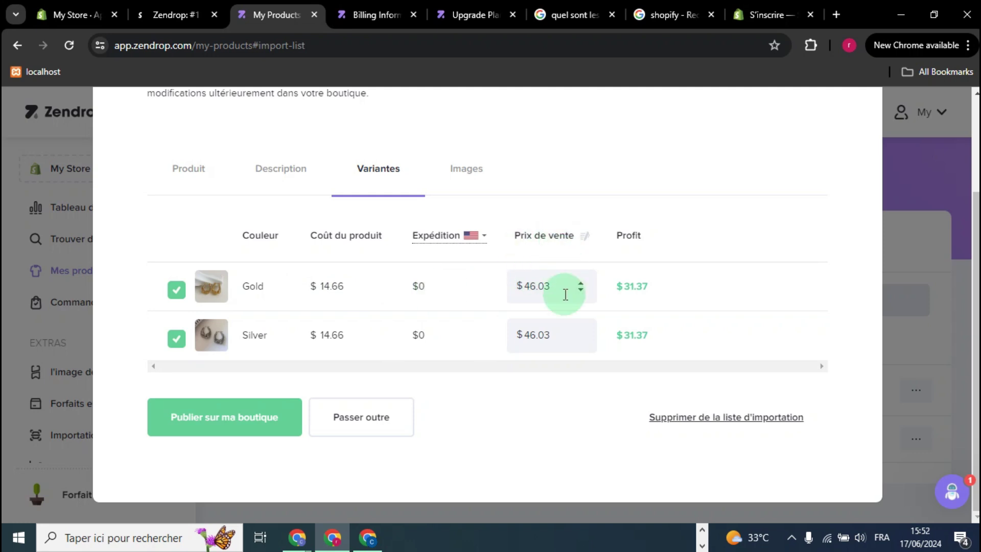
left_click(582, 281)
left_click(583, 281)
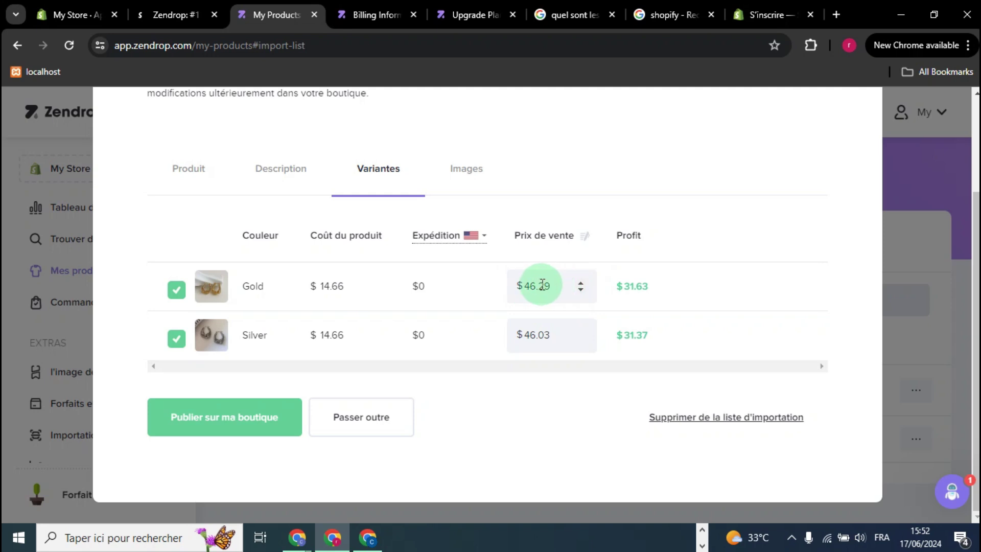
left_click_drag(657, 290, 621, 288)
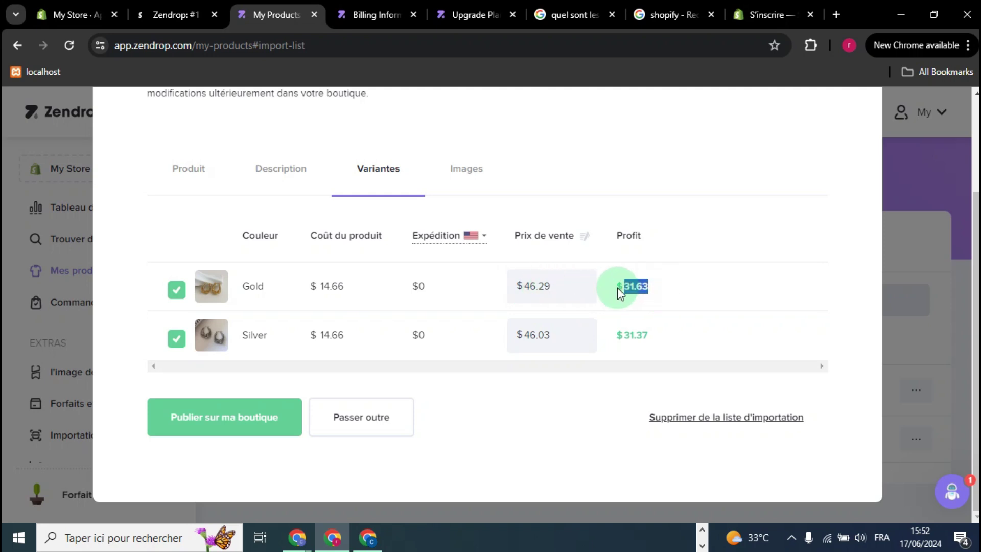
- Review the images selected for the earrings listing and publish the product to the store
scroll(568, 401, "up", 3)
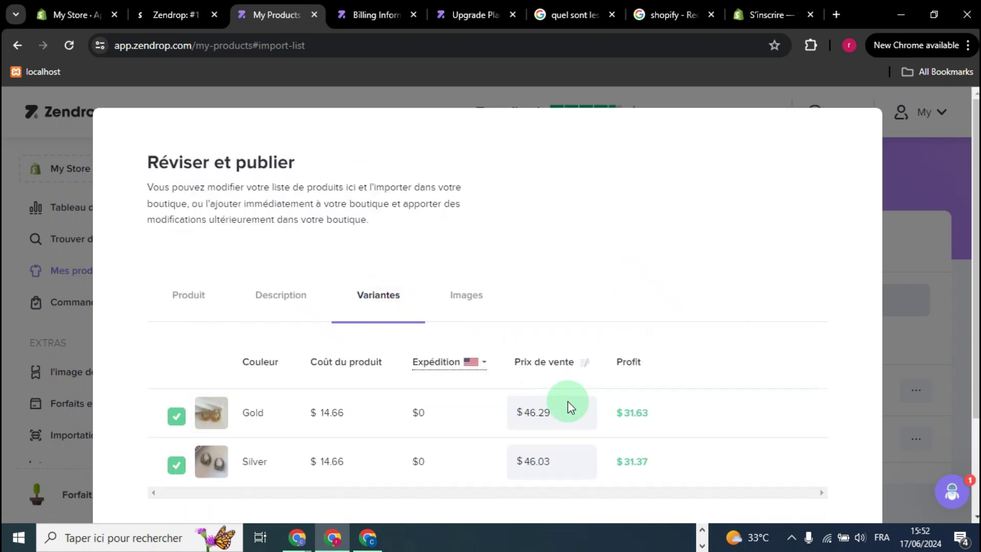
left_click(479, 307)
scroll(440, 364, "down", 3)
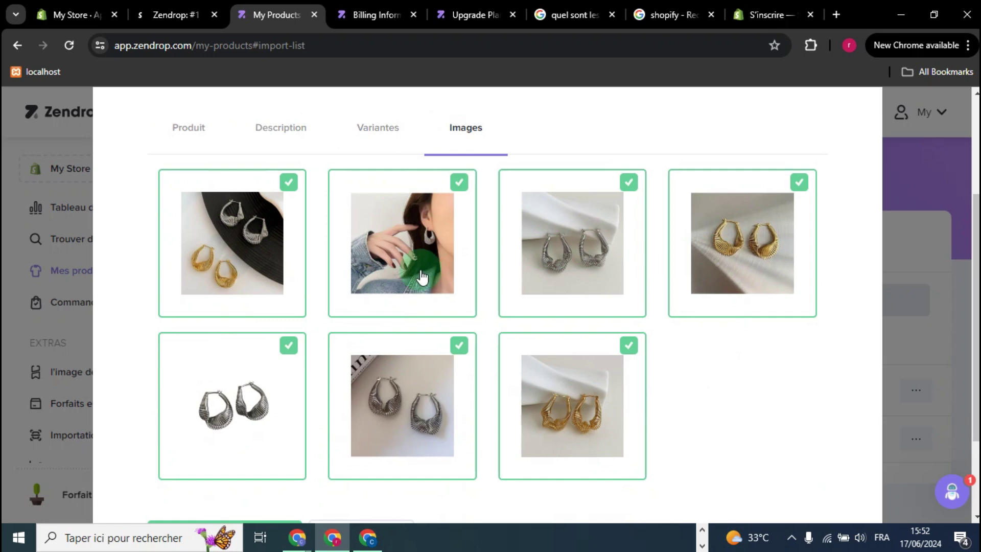
scroll(422, 276, "down", 3)
left_click(193, 431)
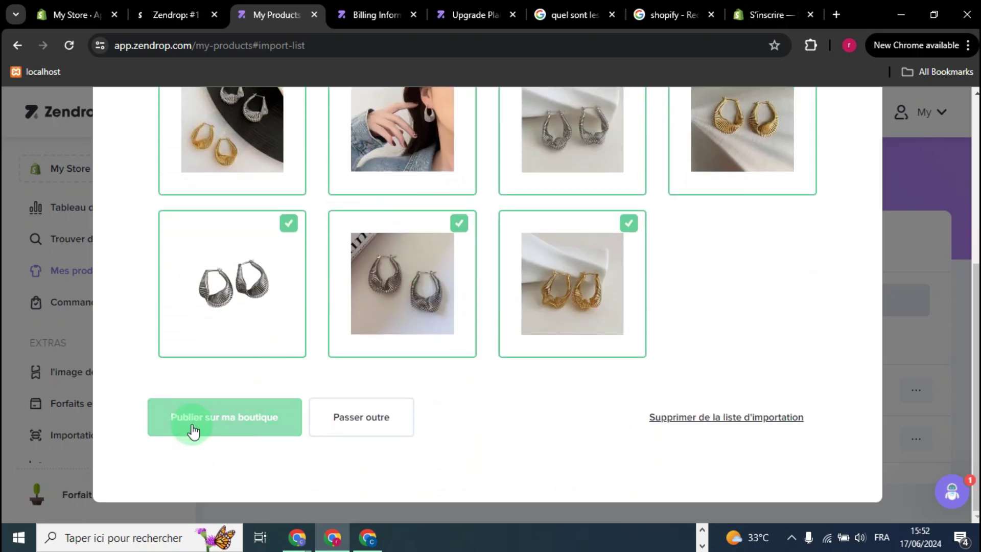
left_click(225, 429)
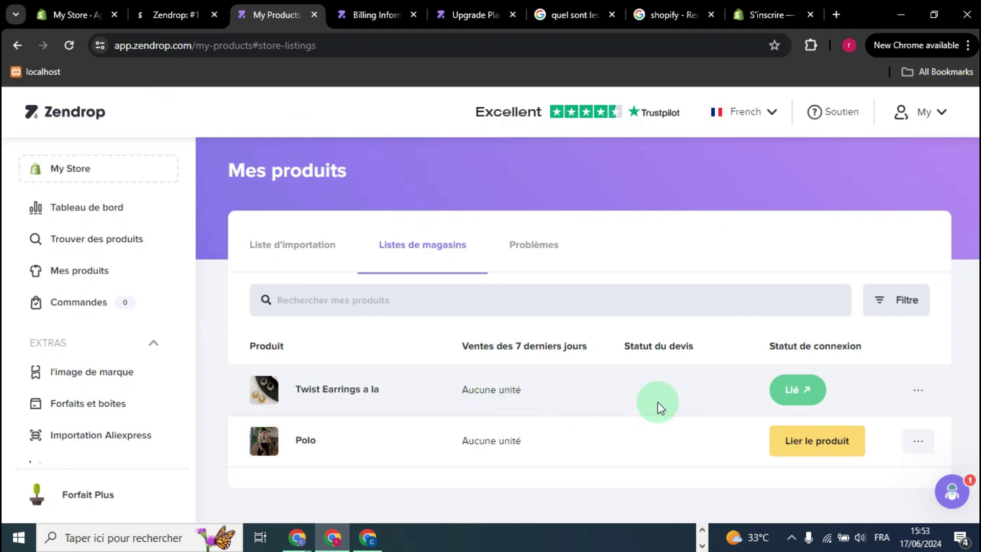
- Switch to the Shopify admin and check the published Twist Earrings in the product list and on the online store's home page
left_click(61, 13)
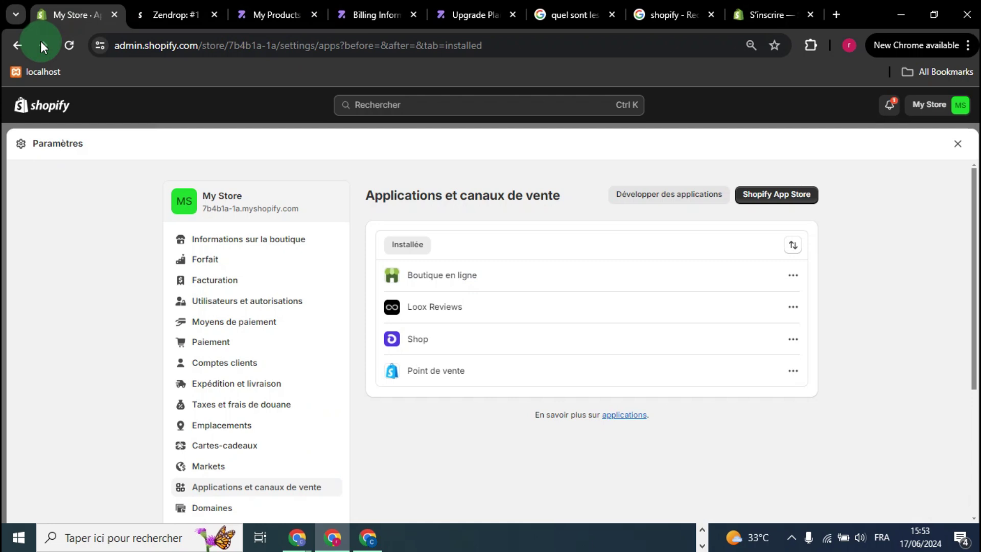
left_click(962, 146)
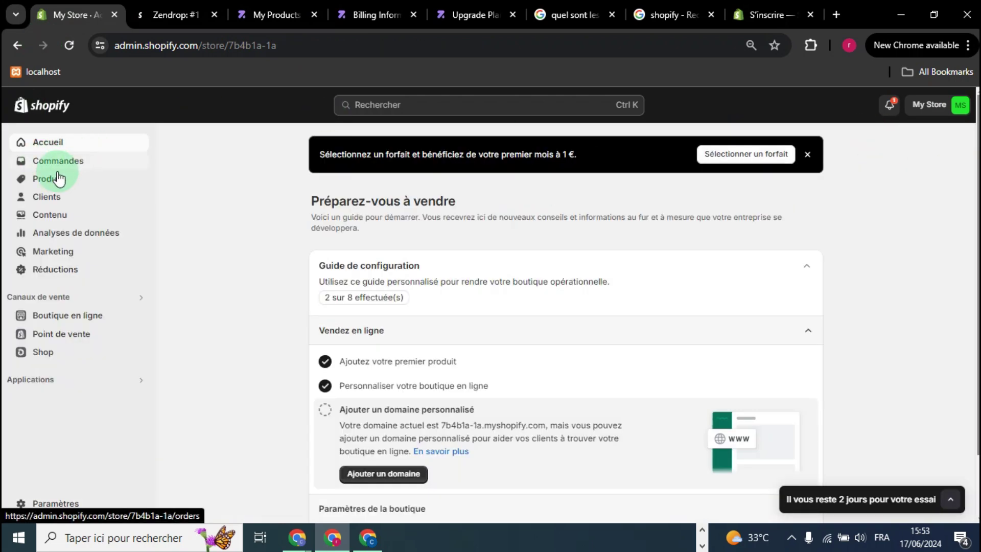
left_click(62, 182)
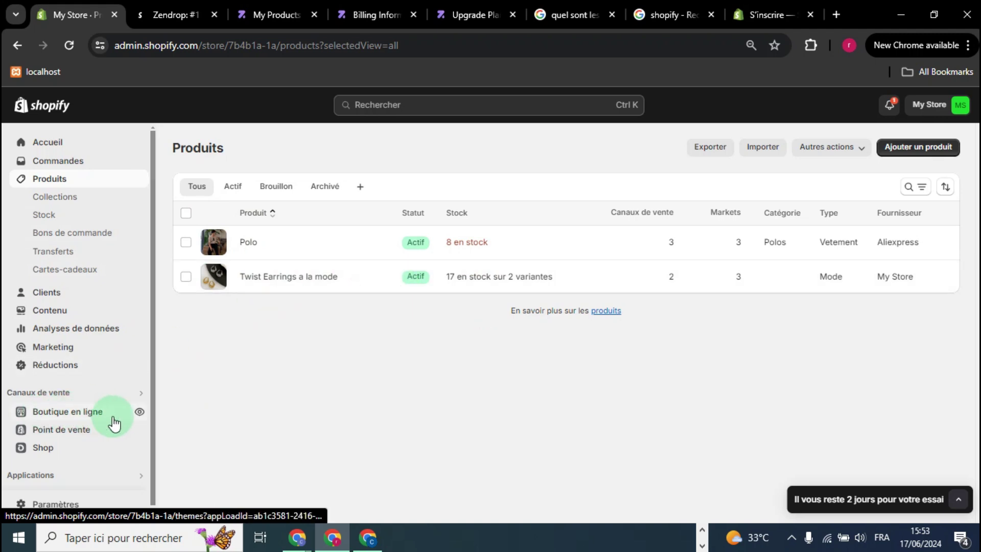
left_click(140, 413)
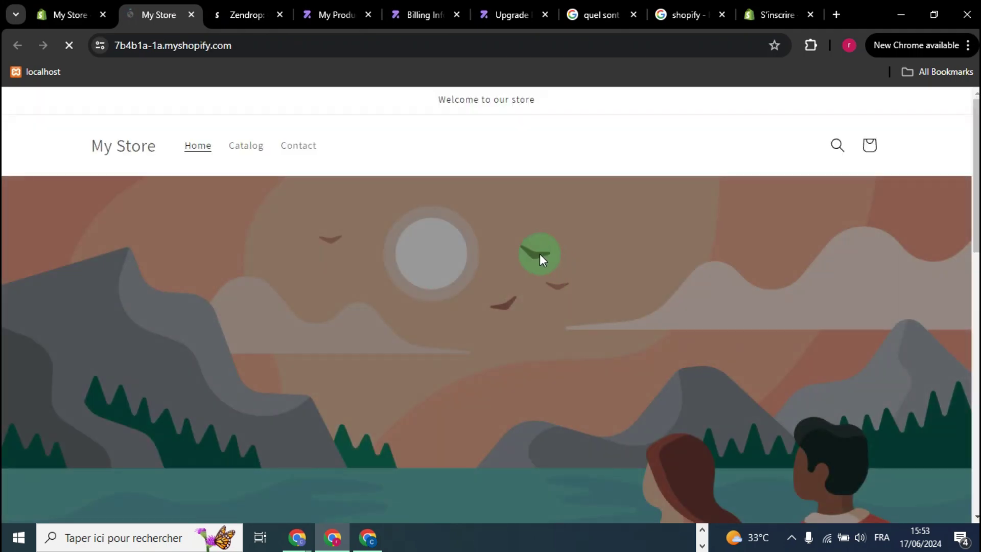
scroll(539, 254, "down", 15)
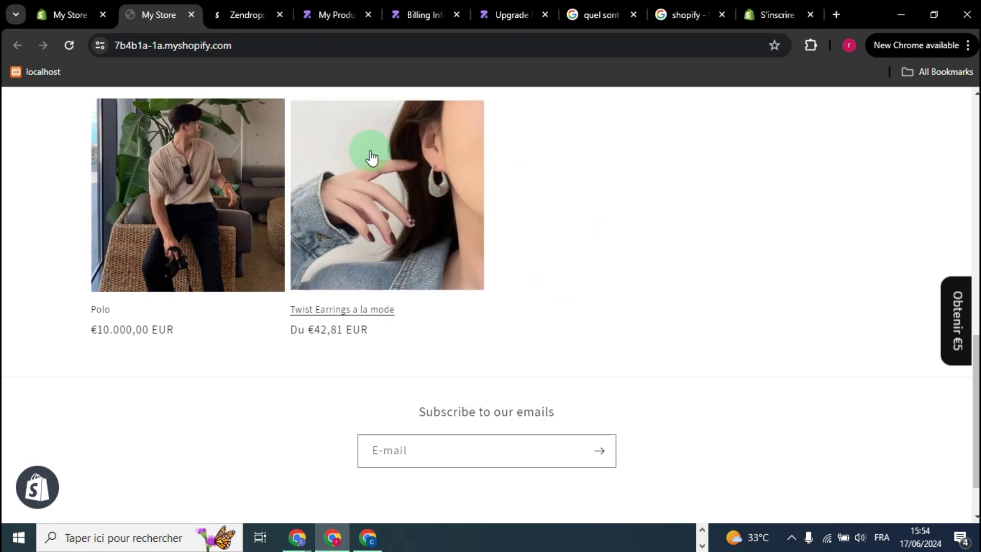
- Switch to Zendrop to look over its extra features, and return to the product list in the Shopify admin
left_click(341, 15)
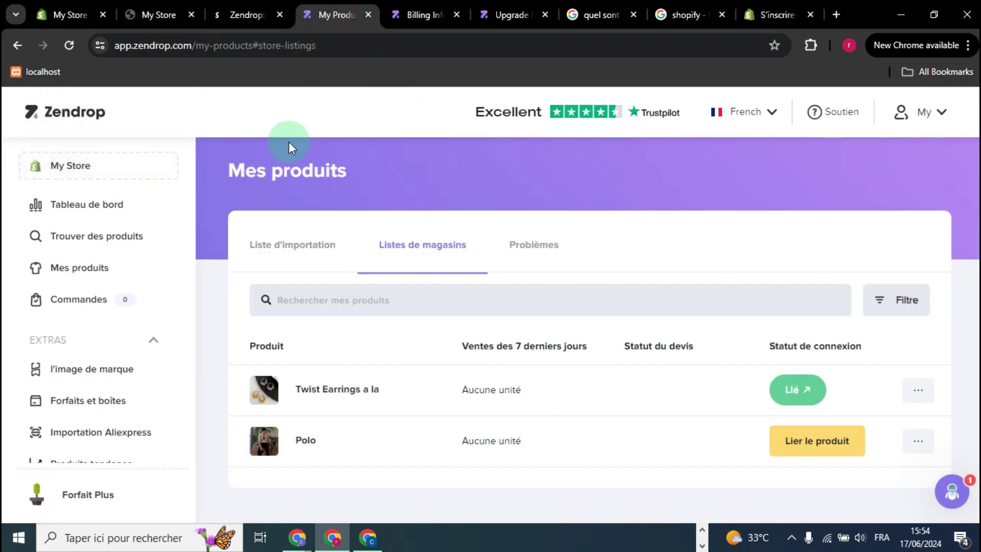
scroll(77, 358, "down", 3)
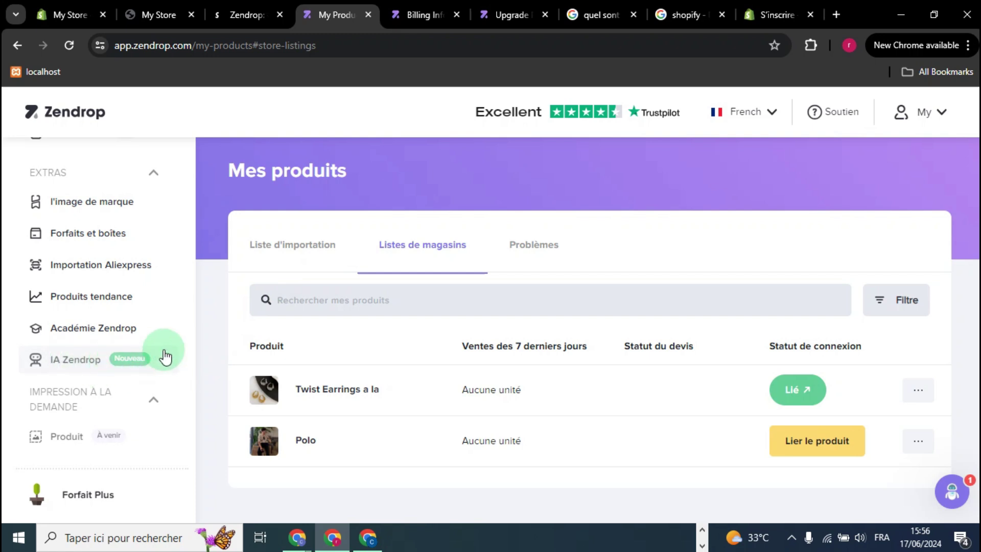
left_click(76, 14)
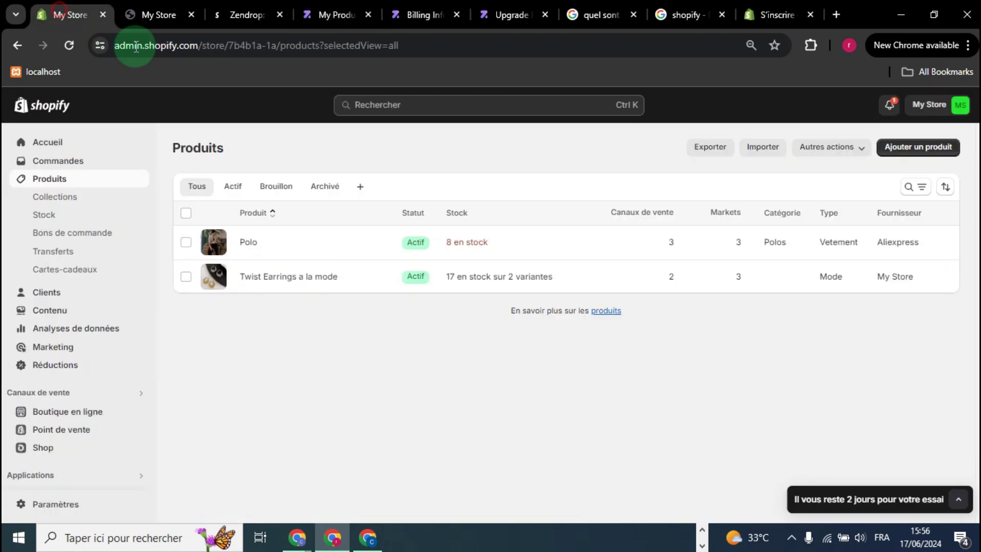